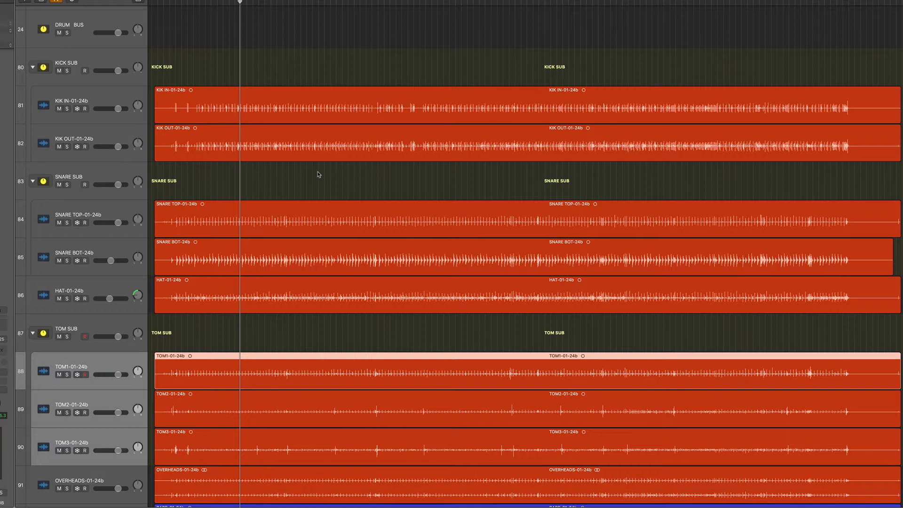
Step: Play back the song while soloing the drum bus, KICK SUB and SNARE SUB in turn to audition them
{"action": "scroll", "coordinate": [318, 174], "scroll_direction": "down", "scroll_amount": 1}
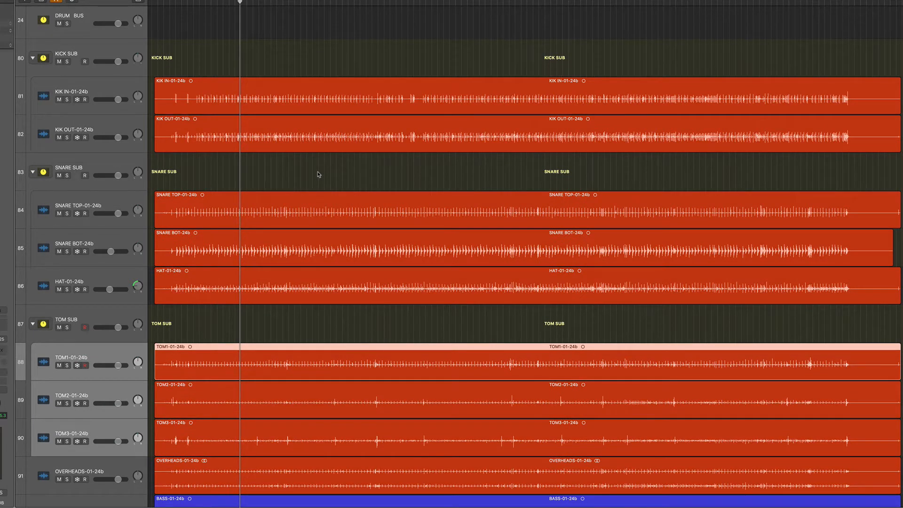
{"action": "scroll", "coordinate": [318, 174], "scroll_direction": "up", "scroll_amount": 1}
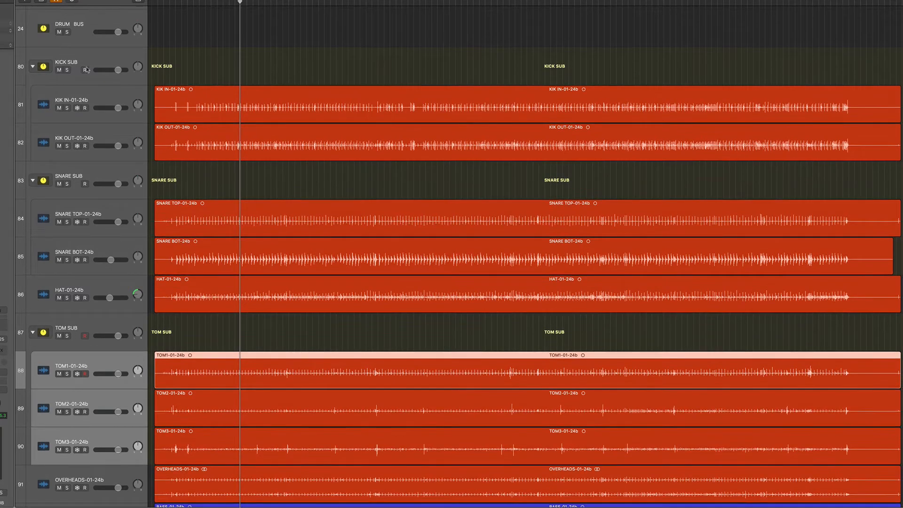
{"action": "left_click", "coordinate": [68, 32]}
{"action": "key", "text": "space"}
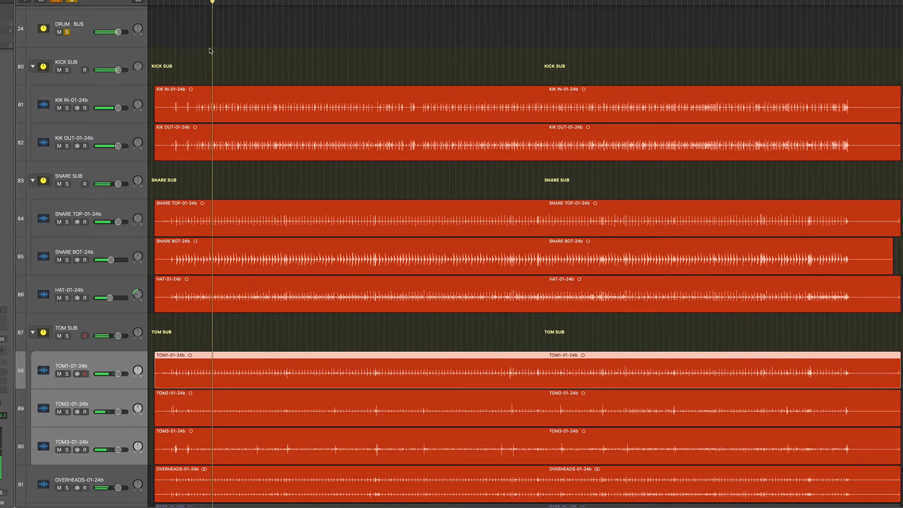
{"action": "left_click", "coordinate": [67, 70]}
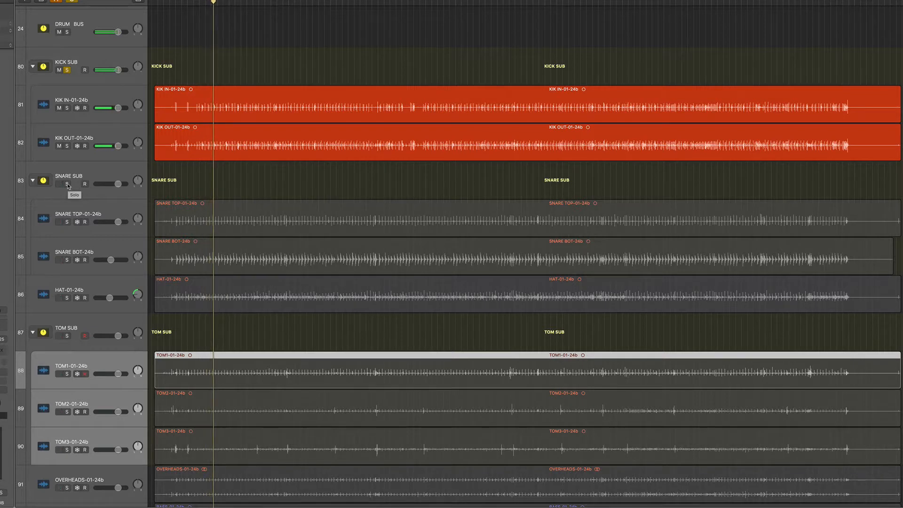
{"action": "left_click", "coordinate": [66, 183]}
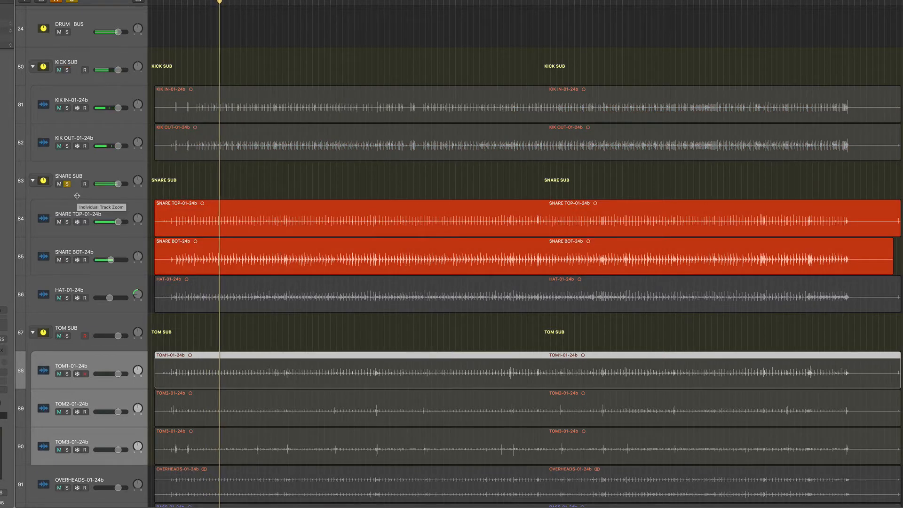
Step: Audition the TOM1-01-24b track on its own in solo
{"action": "left_click", "coordinate": [74, 366]}
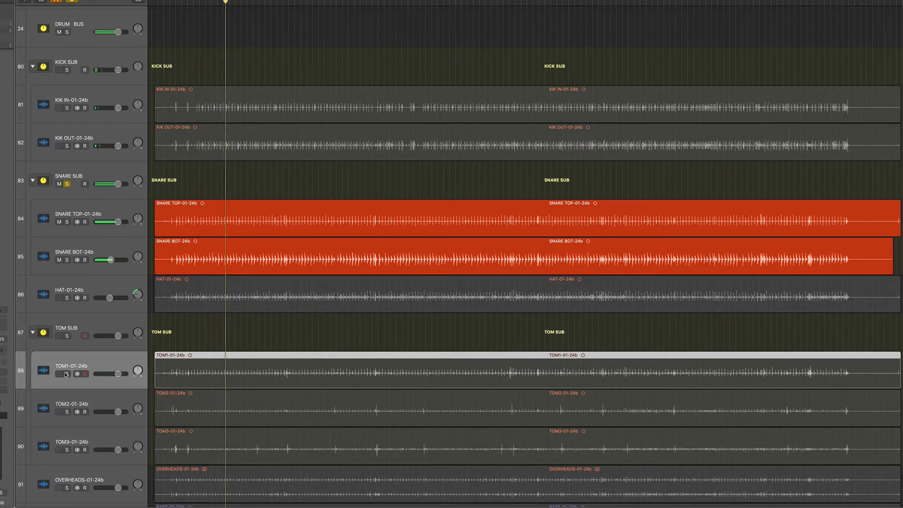
{"action": "left_click", "coordinate": [67, 374]}
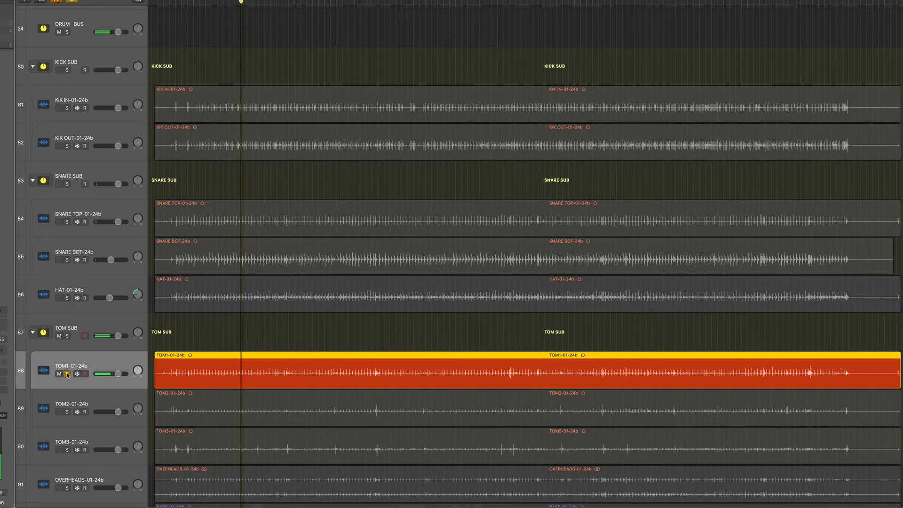
{"action": "left_click", "coordinate": [67, 374]}
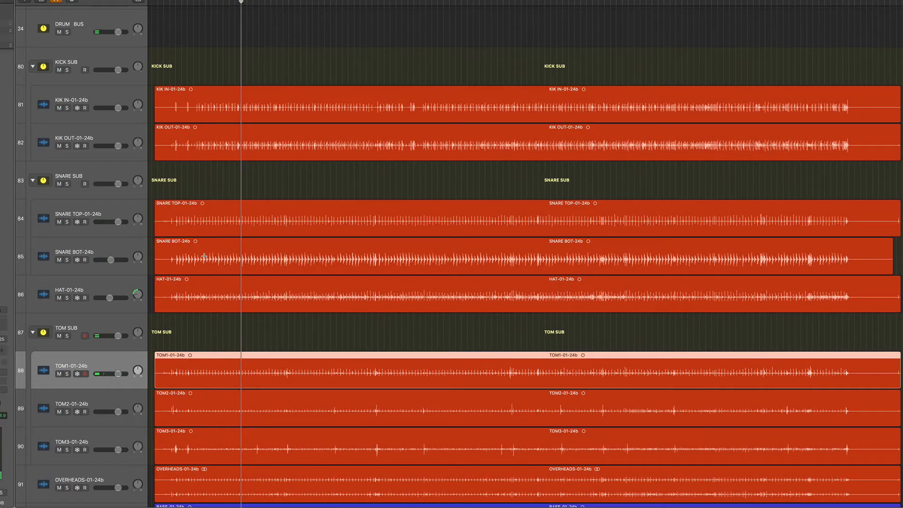
Step: Look over the drum channels in the mixer, and move the cycle range to about bars 20 to 27
{"action": "key", "text": "x"}
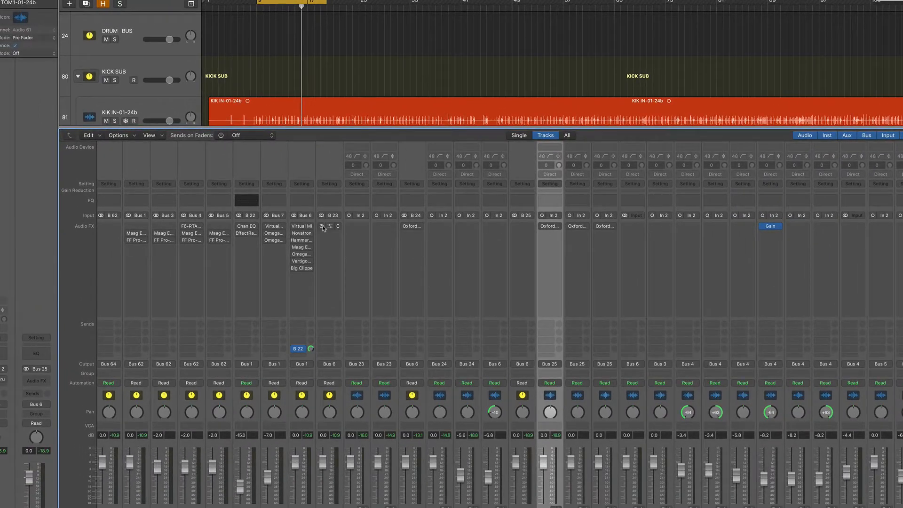
{"action": "left_click", "coordinate": [266, 206], "text": "alt"}
{"action": "left_click", "coordinate": [328, 227]}
{"action": "left_click_drag", "start_coordinate": [257, 0], "coordinate": [408, 21]}
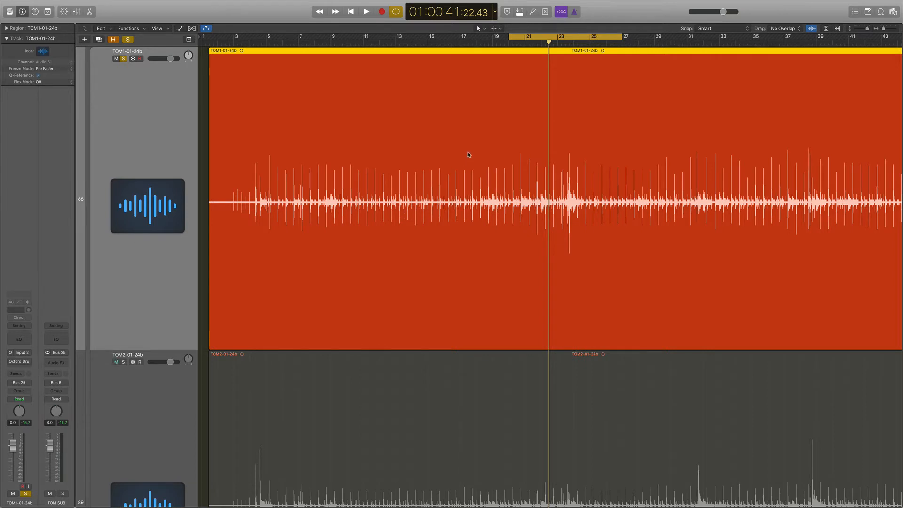
Step: Highlight the TOM1 region from about bar 8 to bar 19 to examine its waveform, and clear the selection
{"action": "scroll", "coordinate": [469, 154], "scroll_direction": "up", "scroll_amount": 1}
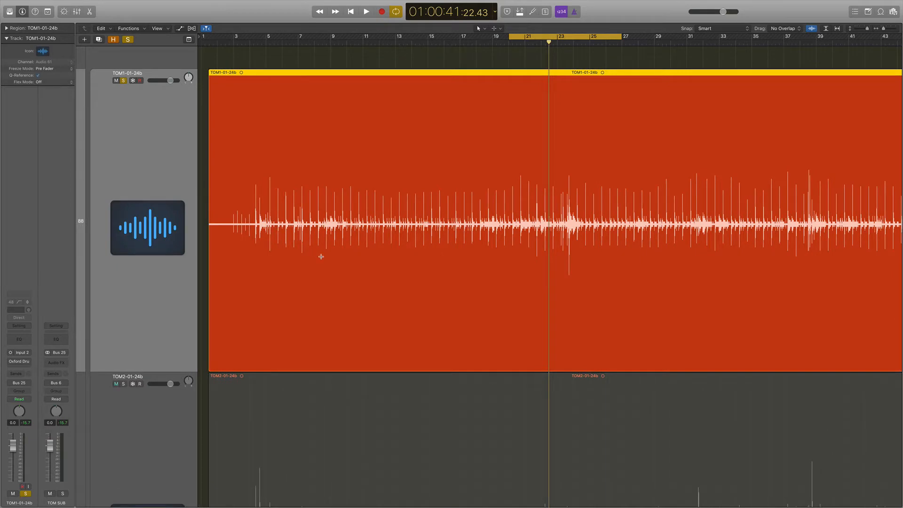
{"action": "left_click_drag", "start_coordinate": [321, 256], "coordinate": [492, 268]}
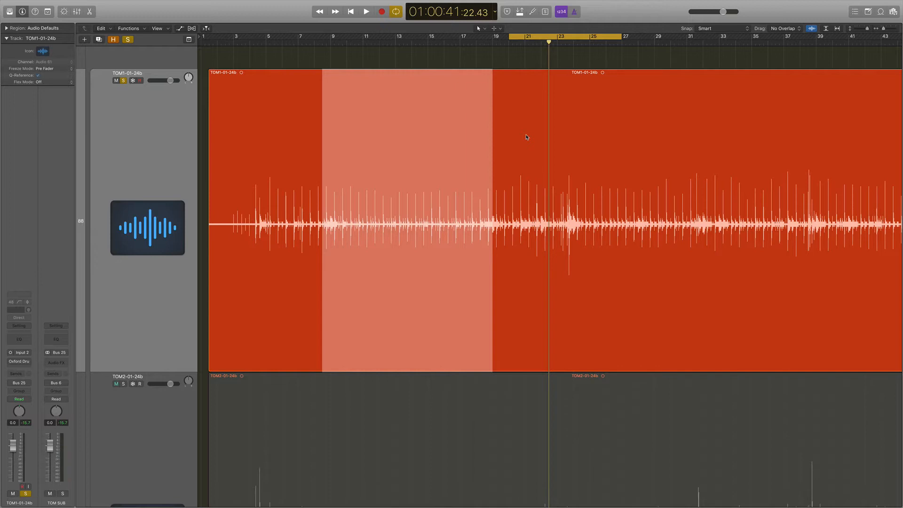
{"action": "left_click", "coordinate": [527, 136]}
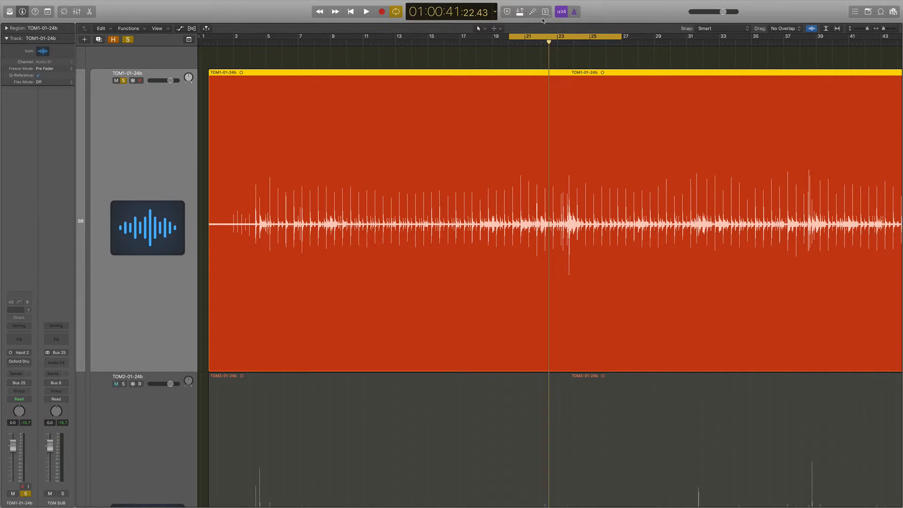
Step: Shorten the cycle range so it starts just before bar 23, and listen to the soloed TOM1 fill
{"action": "left_click_drag", "start_coordinate": [509, 36], "coordinate": [554, 41]}
{"action": "key", "text": "space"}
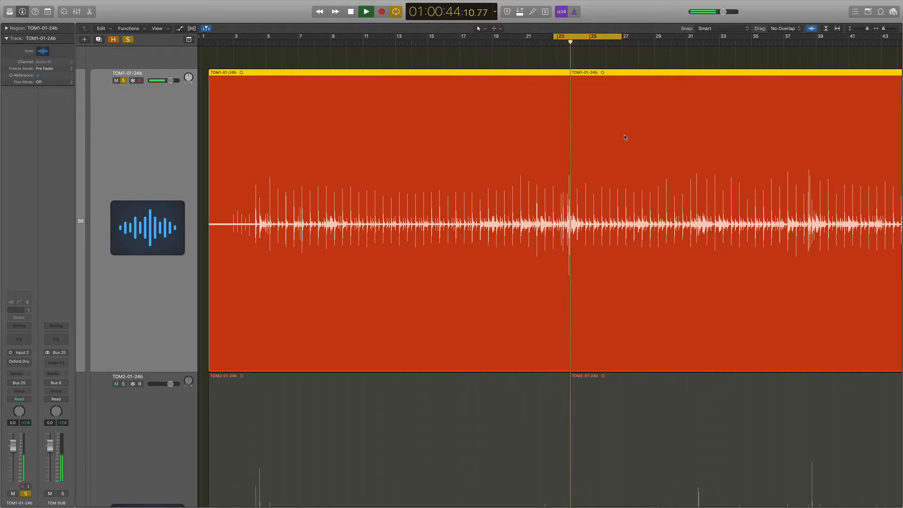
{"action": "key", "text": "space"}
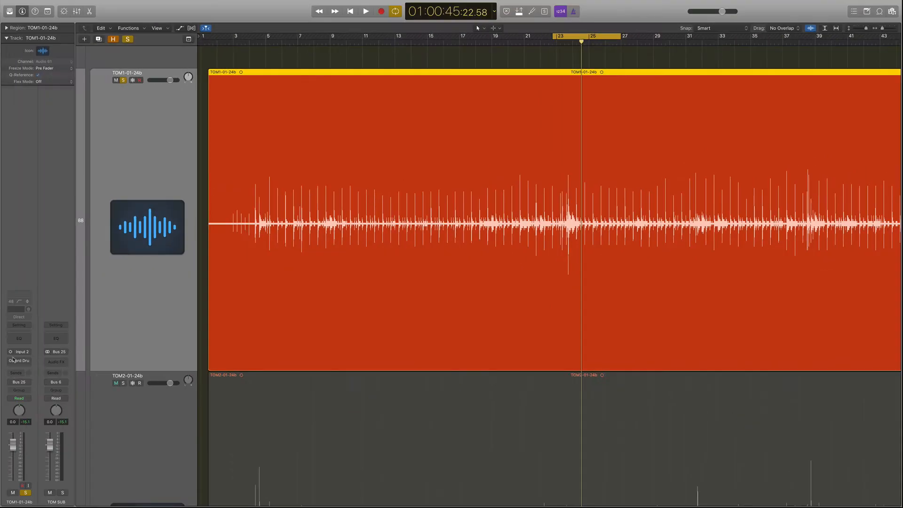
Step: Open the Oxford Drum Gate on TOM1 and enable Tom as the transient type to match
{"action": "left_click", "coordinate": [14, 360]}
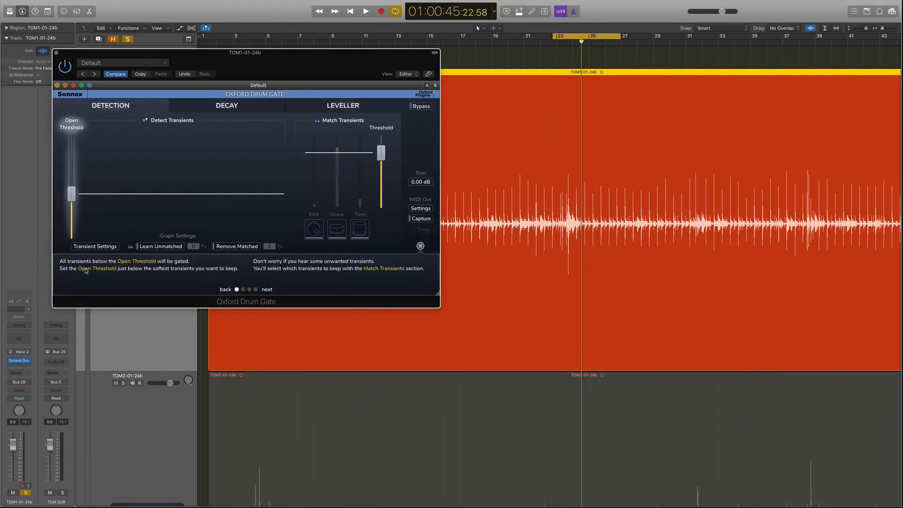
{"action": "left_click_drag", "start_coordinate": [298, 75], "coordinate": [351, 78]}
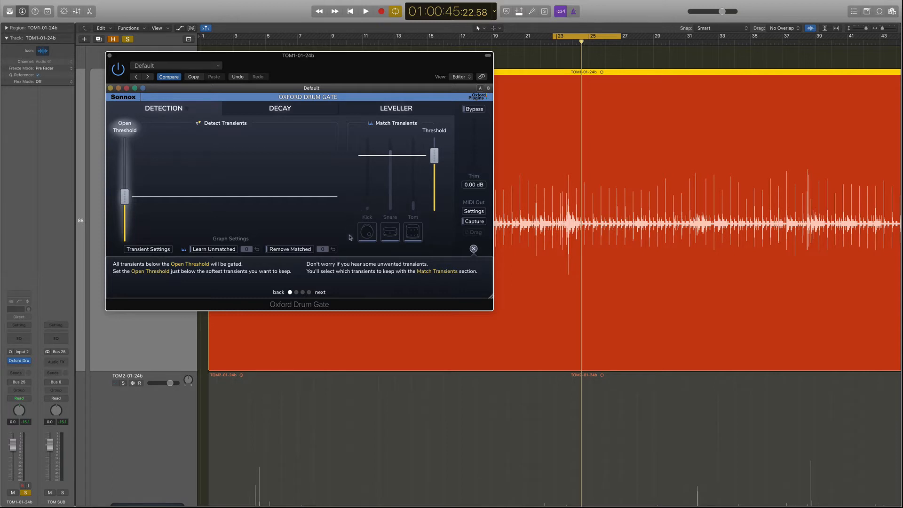
{"action": "left_click", "coordinate": [413, 231]}
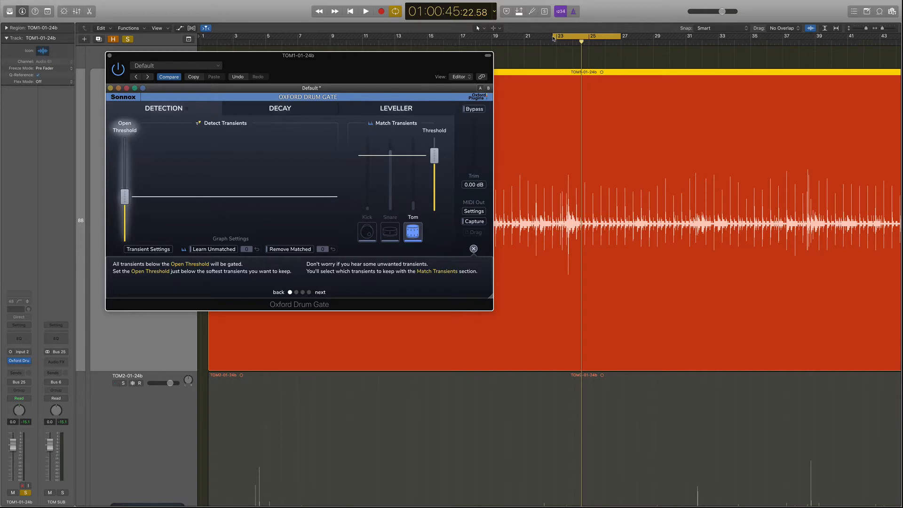
Step: Extend the cycle range back to about bar 20 and audition TOM1 through the gate with Tom matching
{"action": "left_click_drag", "start_coordinate": [552, 37], "coordinate": [509, 37]}
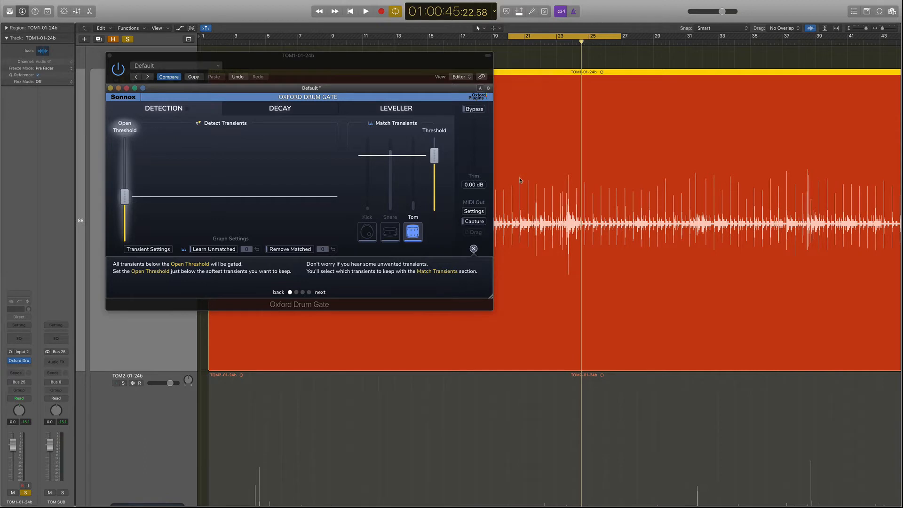
{"action": "key", "text": "space"}
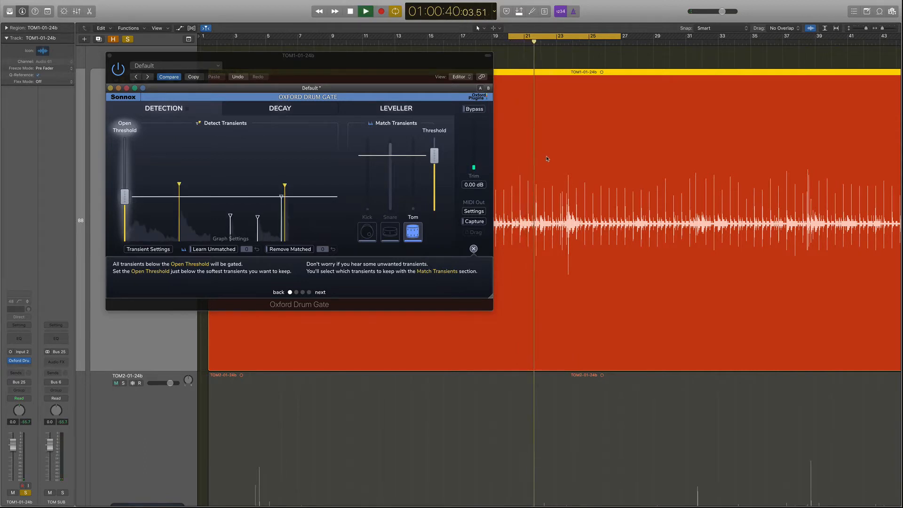
{"action": "key", "text": "space"}
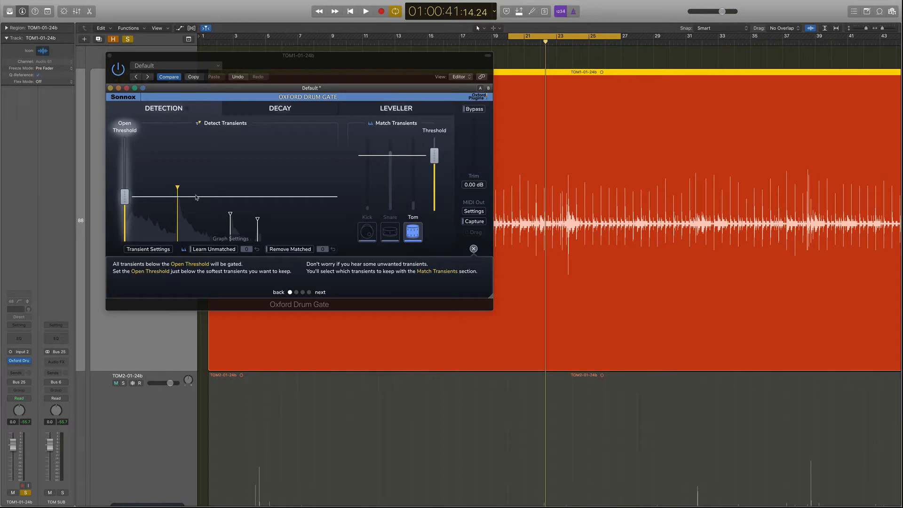
{"action": "key", "text": "space"}
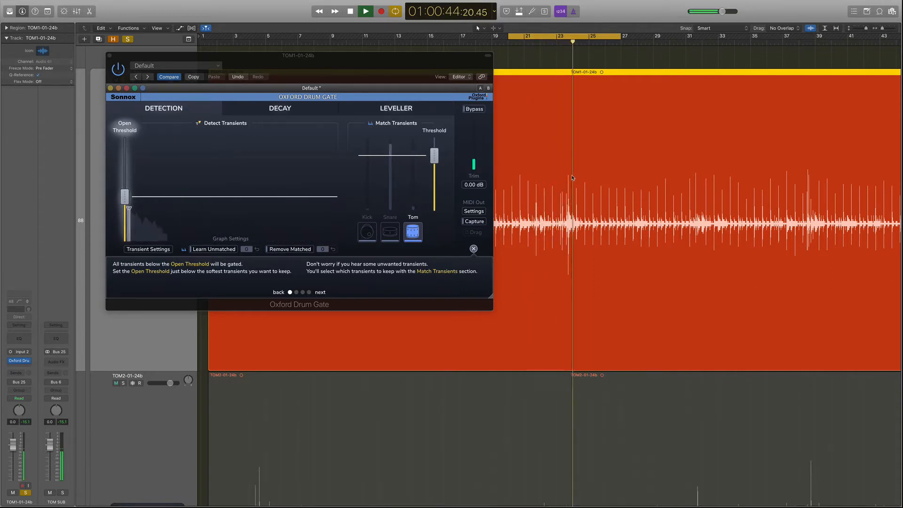
{"action": "key", "text": "space"}
Step: Try matching Snare transients instead of Tom, play the result, and switch the matching back to Tom only
{"action": "left_click", "coordinate": [390, 231]}
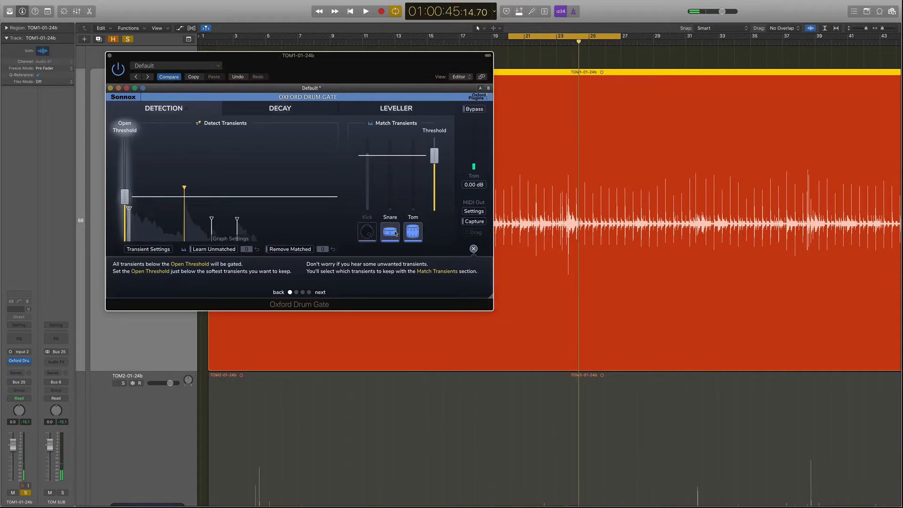
{"action": "key", "text": "space"}
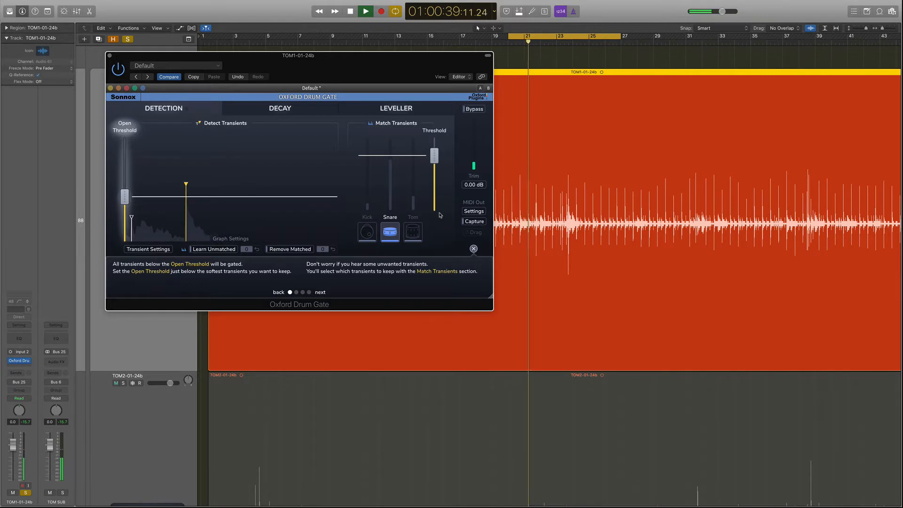
{"action": "key", "text": "space"}
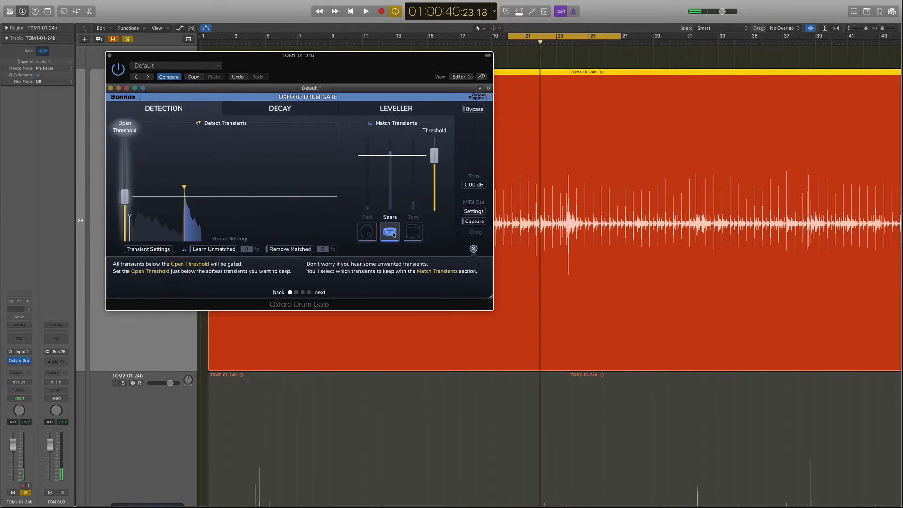
{"action": "left_click", "coordinate": [413, 232]}
{"action": "left_click", "coordinate": [388, 232]}
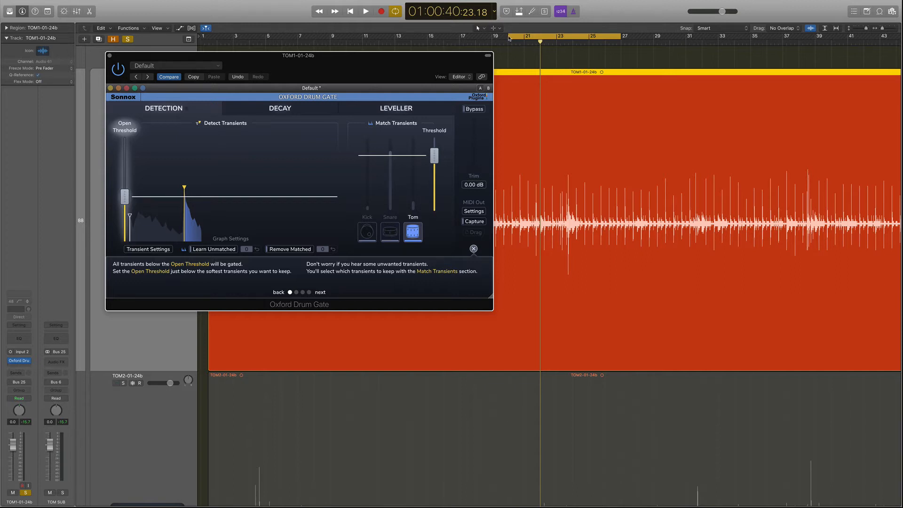
Step: Narrow the cycle range to about bar 22.5 to bar 25 around the tom fill and audition the gated result
{"action": "left_click_drag", "start_coordinate": [509, 38], "coordinate": [548, 38]}
{"action": "left_click_drag", "start_coordinate": [621, 38], "coordinate": [588, 39]}
{"action": "left_click_drag", "start_coordinate": [340, 72], "coordinate": [352, 73]}
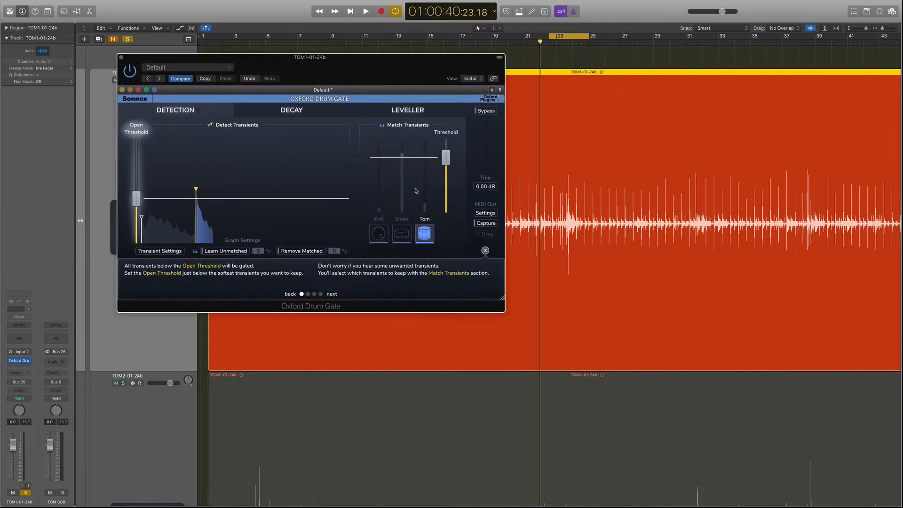
{"action": "key", "text": "space"}
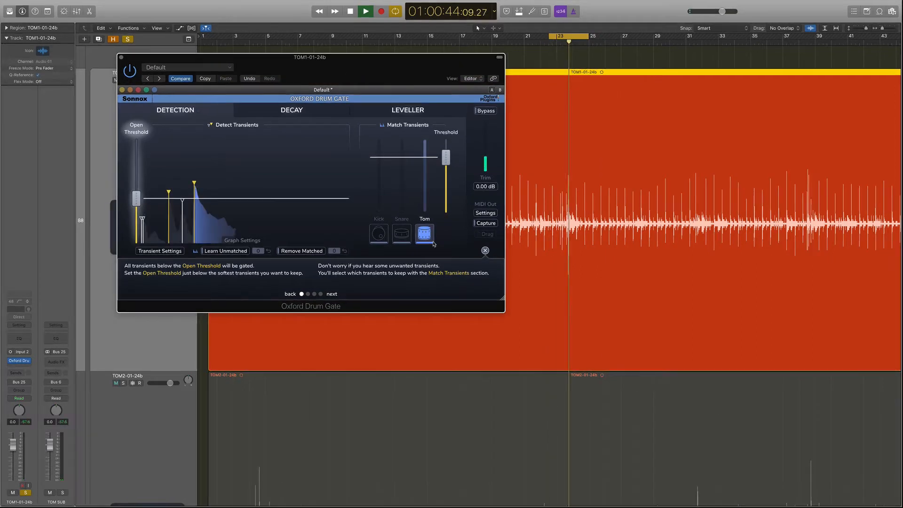
{"action": "key", "text": "space"}
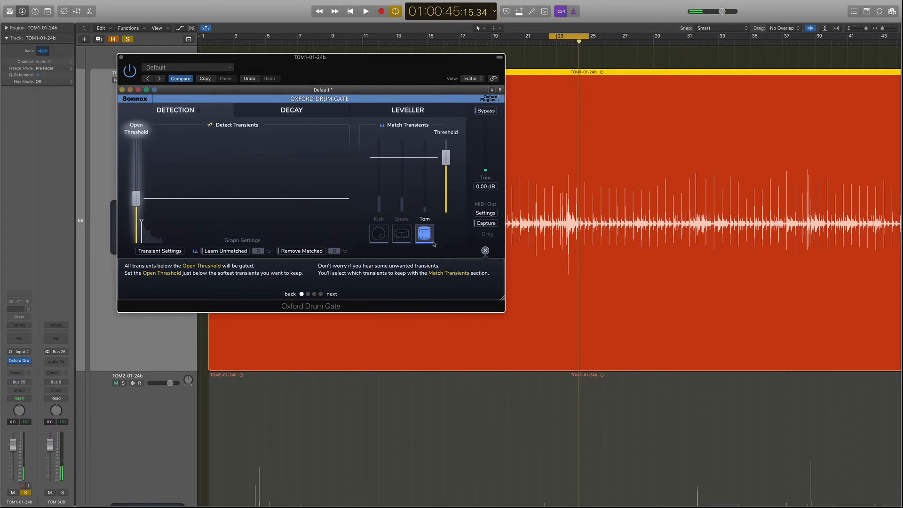
Step: Set the gate's decay Gain Reduction to -80.0 dB and audition the tom fill
{"action": "left_click", "coordinate": [292, 113]}
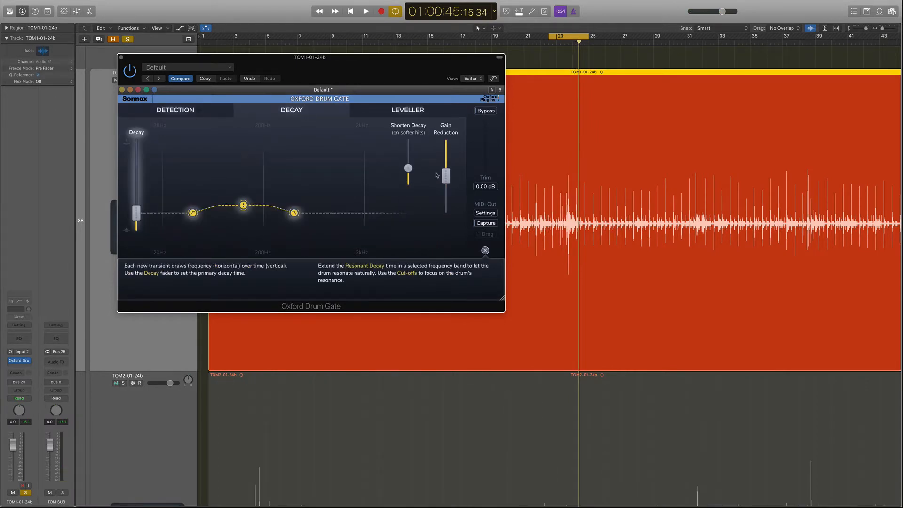
{"action": "mouse_move", "coordinate": [446, 174]}
{"action": "left_click_drag", "start_coordinate": [448, 187], "coordinate": [482, 197]}
{"action": "key", "text": "space"}
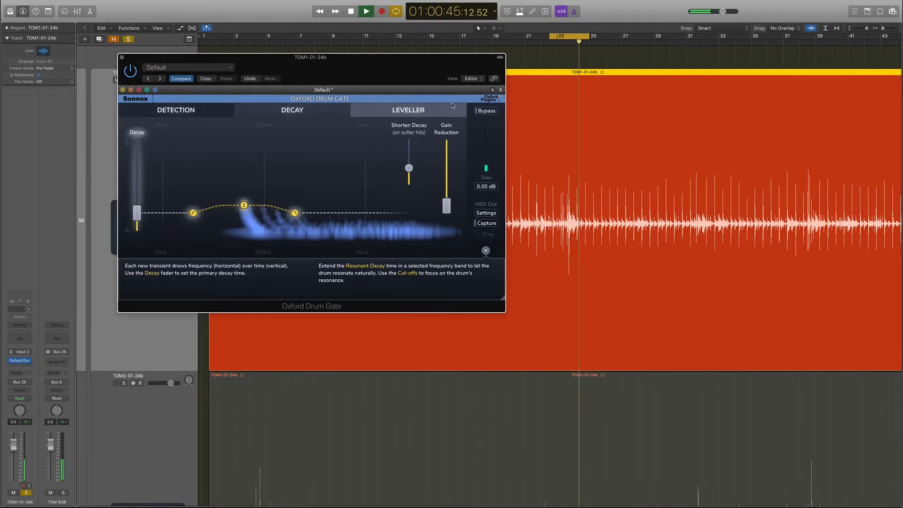
{"action": "key", "text": "space"}
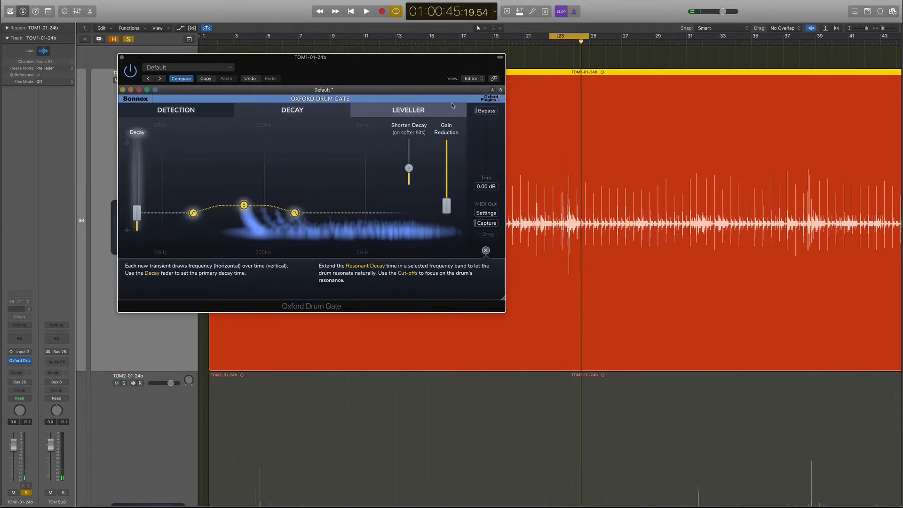
Step: Check the gate's Gain Reduction, Resonant Decay band and primary Decay settings
{"action": "mouse_move", "coordinate": [449, 214]}
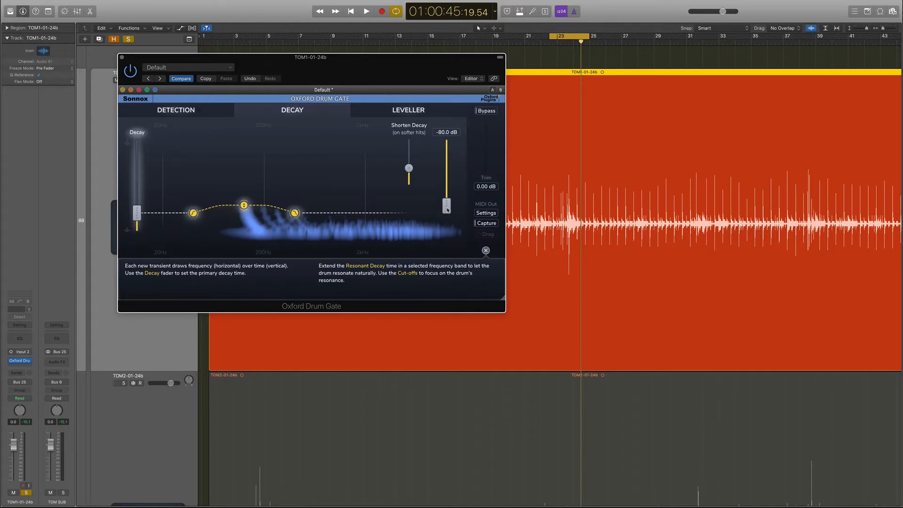
{"action": "mouse_move", "coordinate": [242, 209]}
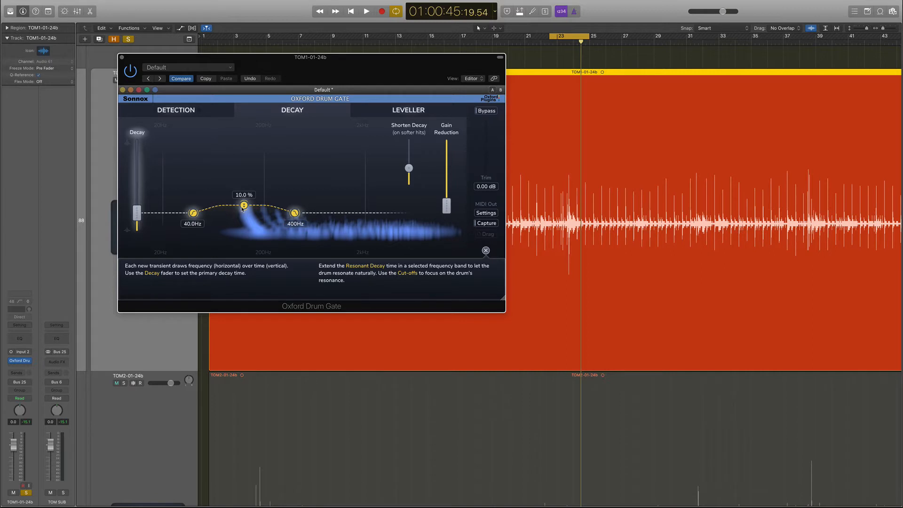
{"action": "mouse_move", "coordinate": [139, 210]}
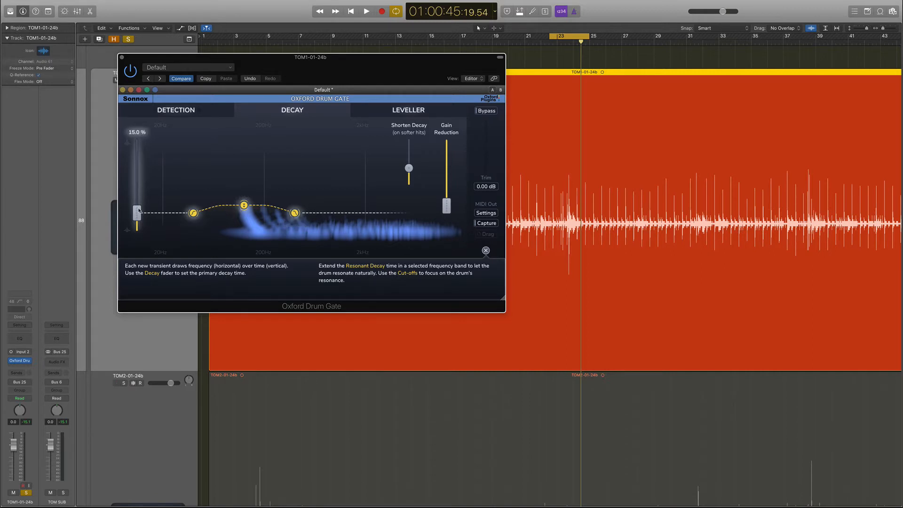
Step: Try longer primary Decay times, first 64.0 % and one longer still, auditioning the tom fill with each
{"action": "left_click_drag", "start_coordinate": [139, 210], "coordinate": [137, 174]}
{"action": "key", "text": "space"}
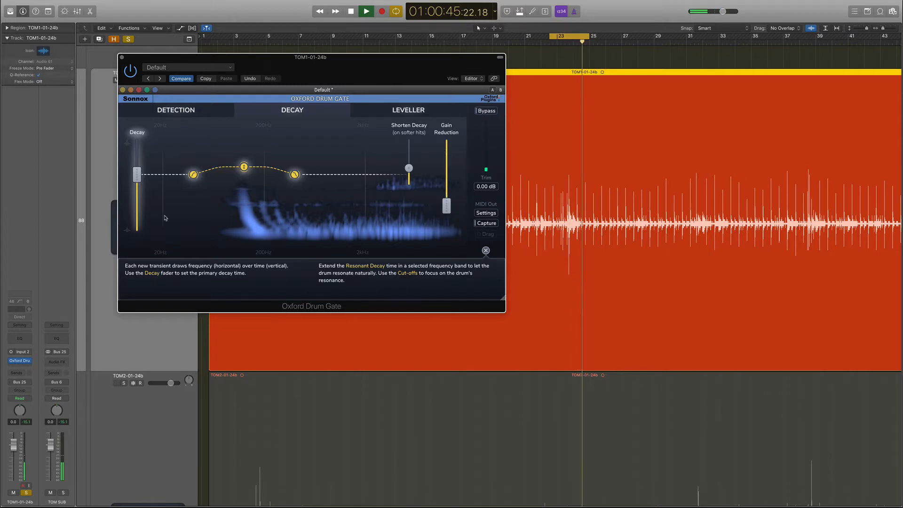
{"action": "key", "text": "space"}
{"action": "mouse_move", "coordinate": [137, 181]}
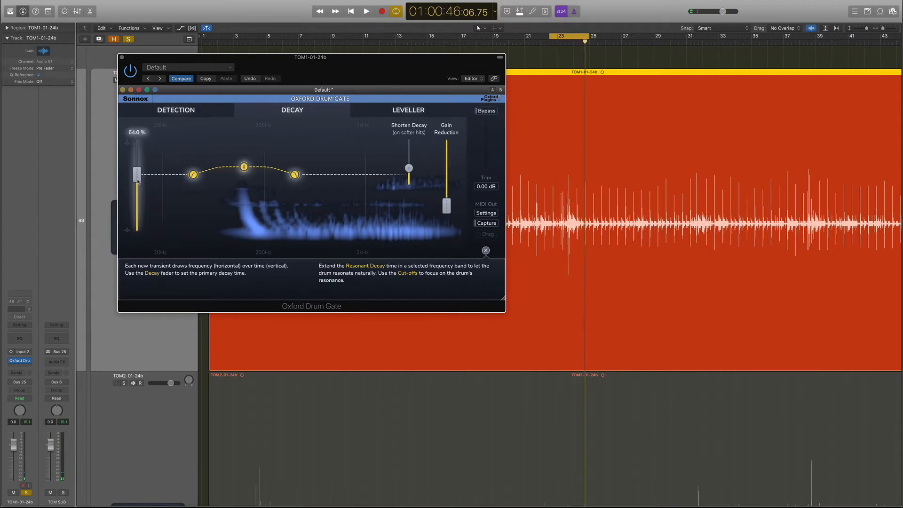
{"action": "left_click_drag", "start_coordinate": [137, 181], "coordinate": [138, 150]}
{"action": "key", "text": "space"}
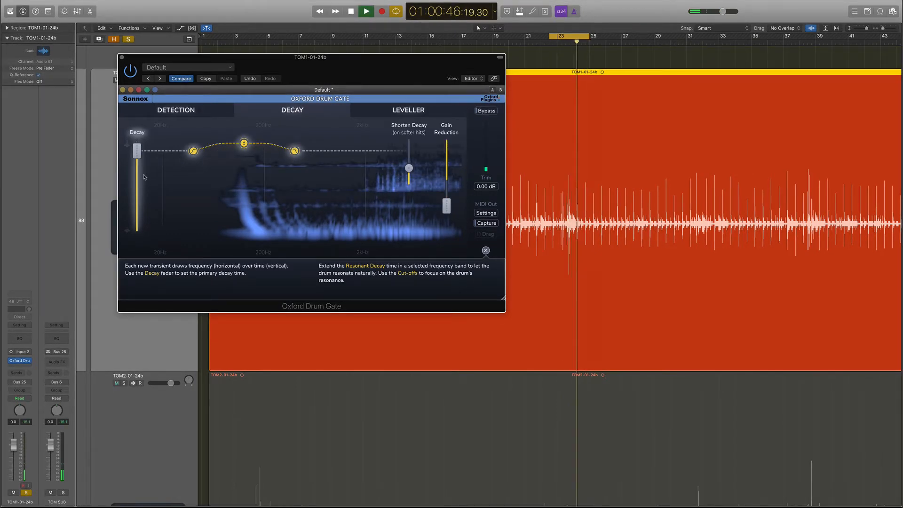
{"action": "key", "text": "space"}
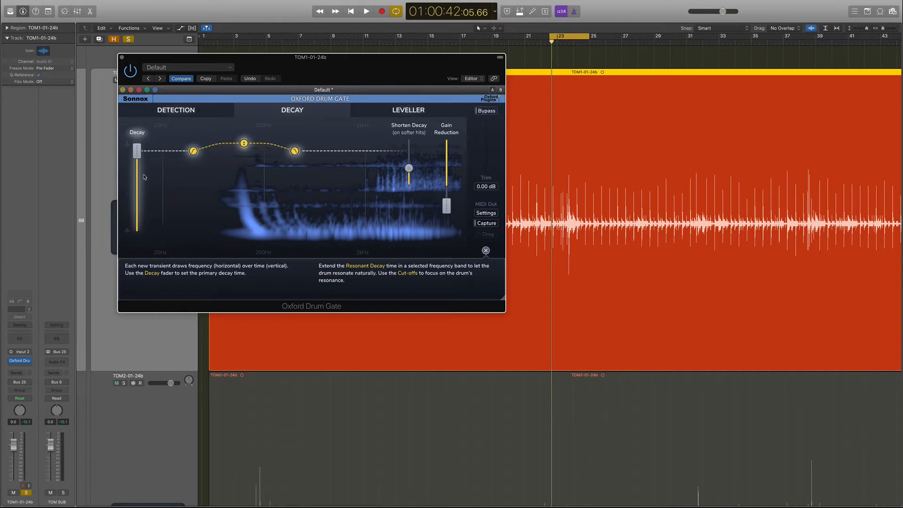
Step: Lower the gate's primary Decay to its minimum and audition the tom fill
{"action": "mouse_move", "coordinate": [136, 153]}
{"action": "left_click_drag", "start_coordinate": [136, 153], "coordinate": [137, 224]}
{"action": "mouse_move", "coordinate": [245, 219]}
{"action": "key", "text": "space"}
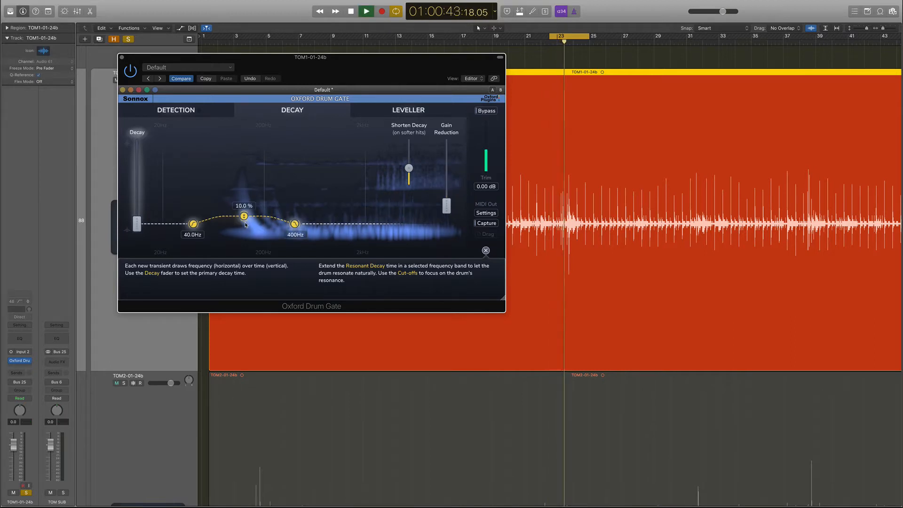
{"action": "key", "text": "space"}
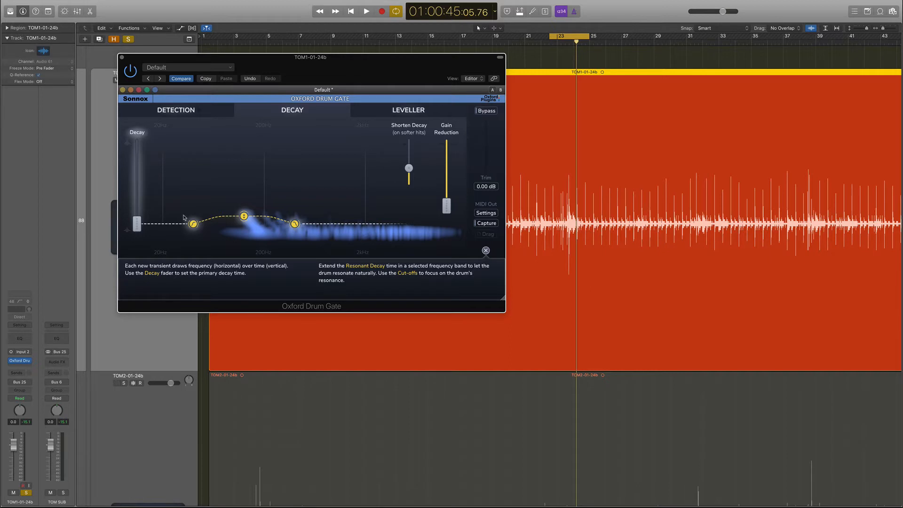
Step: Raise the Resonant Decay well above the primary decay and loop the tom fill from bar 23 to mid-bar 24
{"action": "left_click_drag", "start_coordinate": [243, 216], "coordinate": [243, 157]}
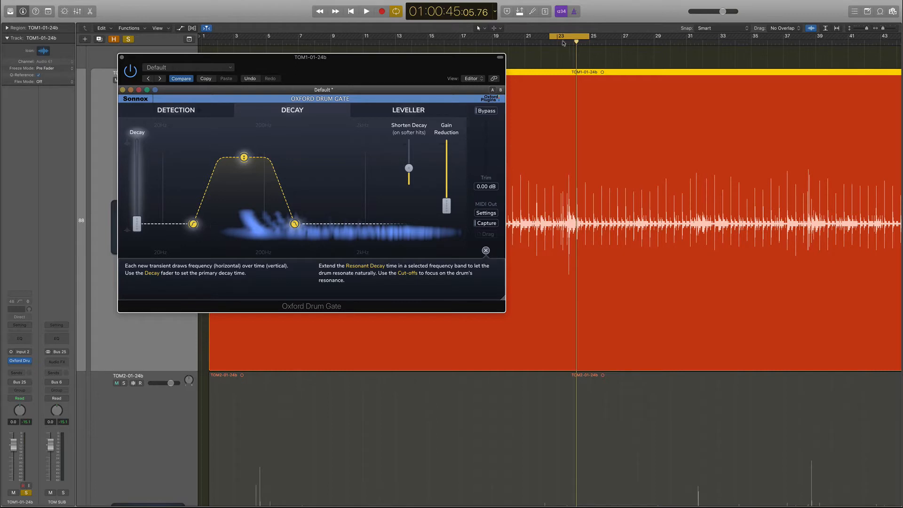
{"action": "left_click_drag", "start_coordinate": [550, 37], "coordinate": [581, 36]}
{"action": "key", "text": "space"}
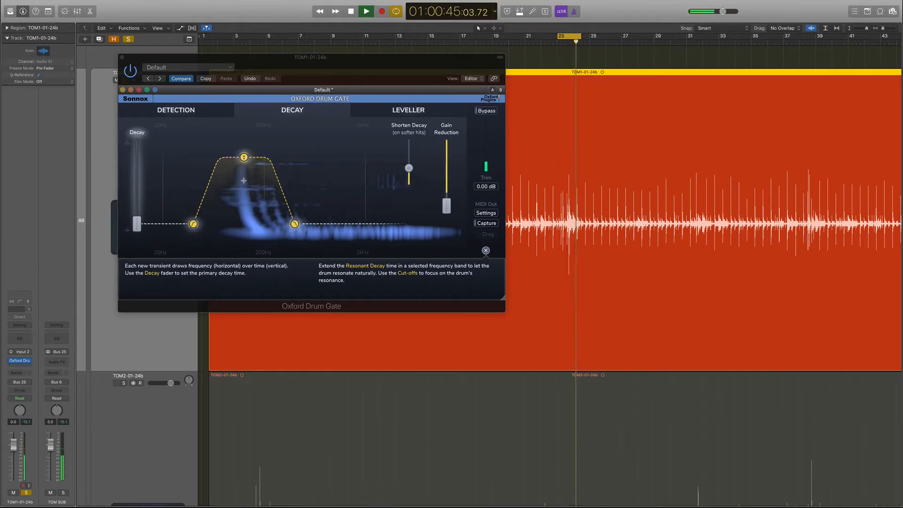
Step: Narrow the Resonant Decay band by raising its low cut-off to 50.9 Hz and lowering its high cut-off, and audition the fill
{"action": "left_click_drag", "start_coordinate": [193, 224], "coordinate": [204, 224]}
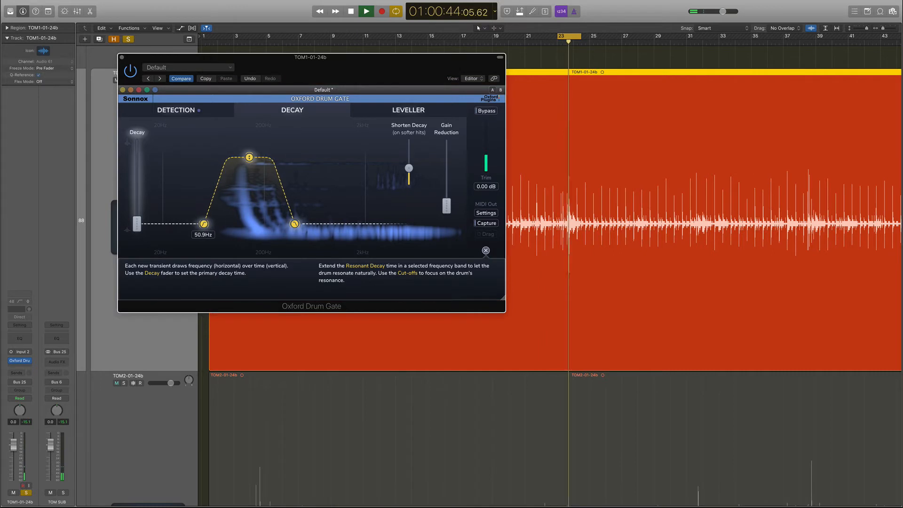
{"action": "key", "text": "space"}
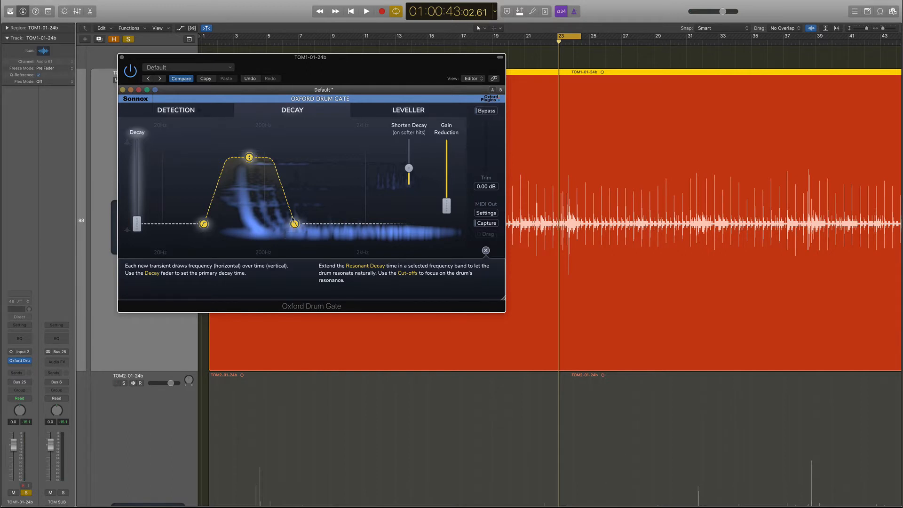
{"action": "left_click_drag", "start_coordinate": [292, 221], "coordinate": [274, 224]}
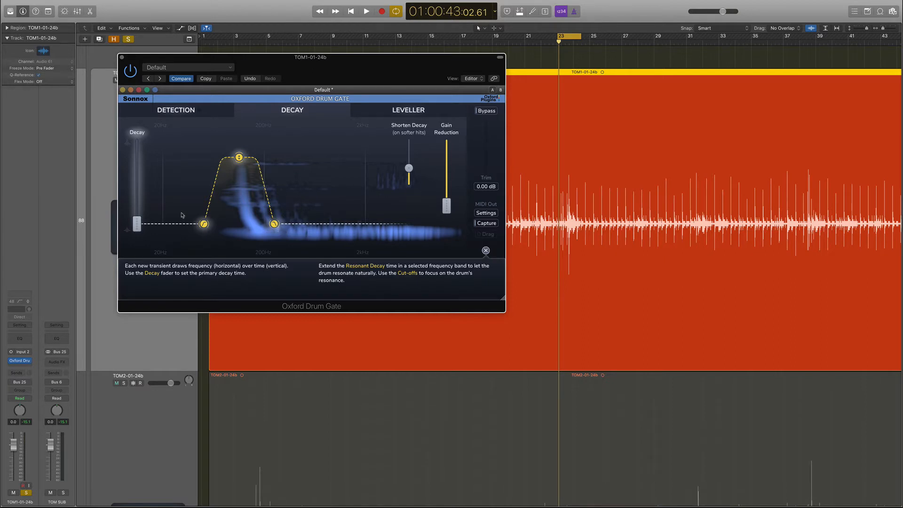
{"action": "key", "text": "space"}
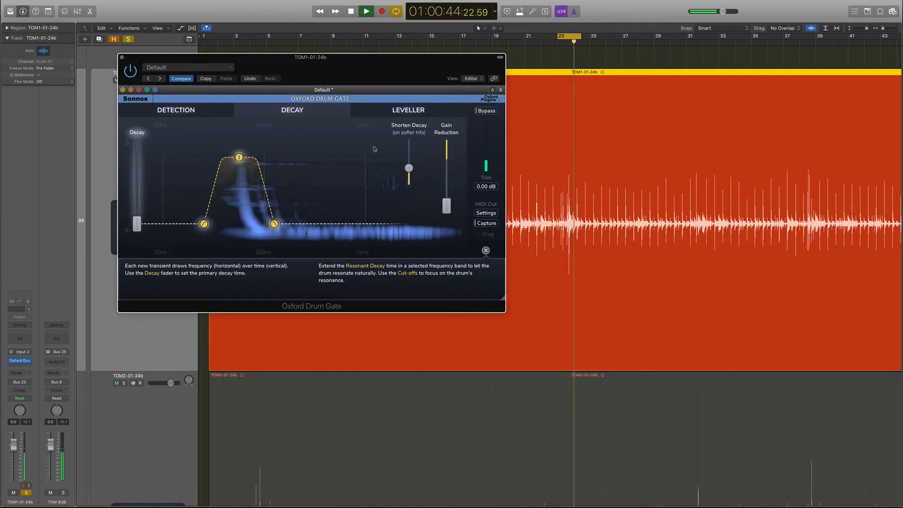
{"action": "key", "text": "space"}
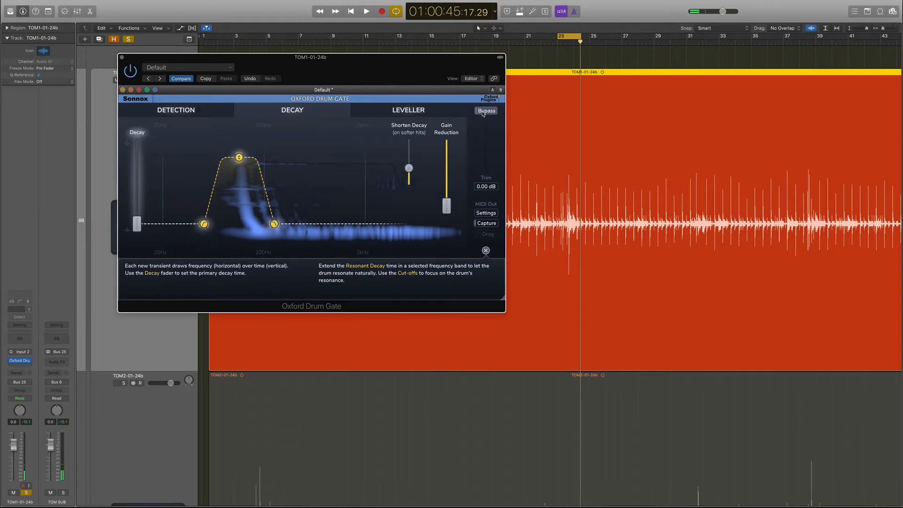
Step: Audition the tom fill with the gate bypassed, and re-enable the gate
{"action": "left_click", "coordinate": [483, 113]}
{"action": "key", "text": "space"}
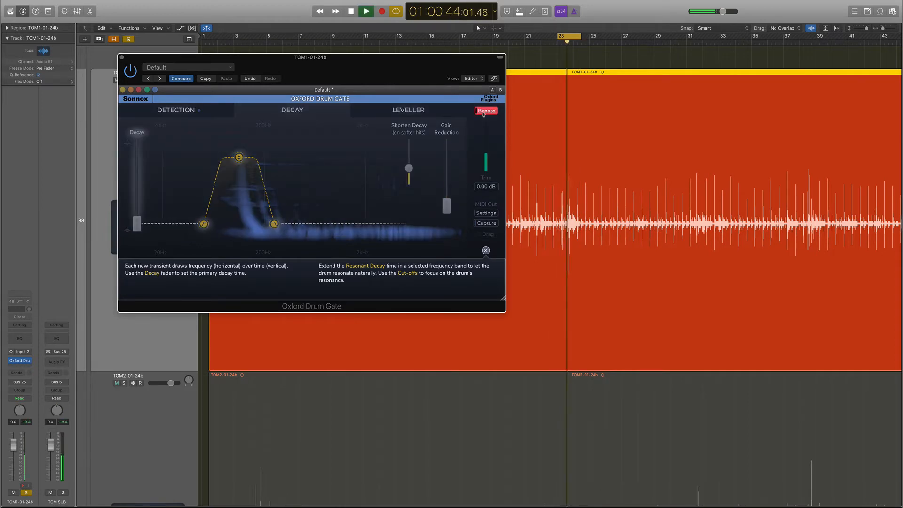
{"action": "key", "text": "space"}
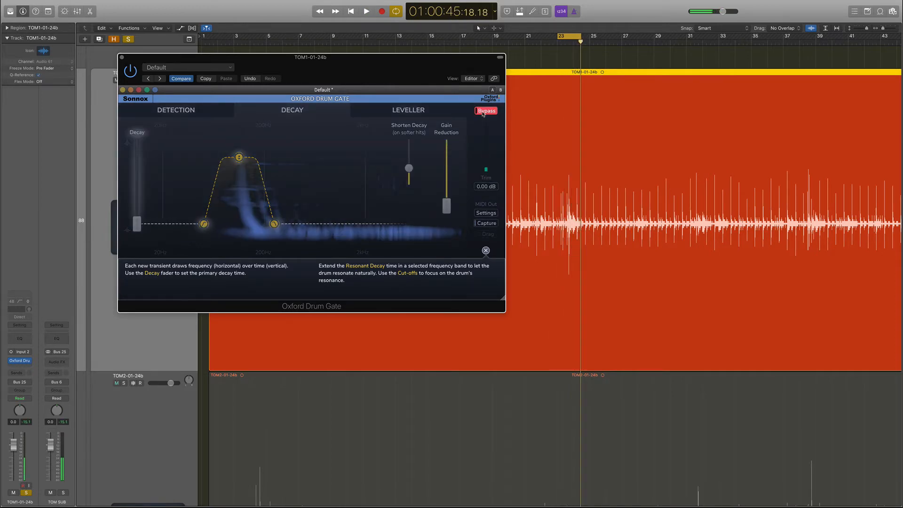
{"action": "left_click", "coordinate": [482, 114]}
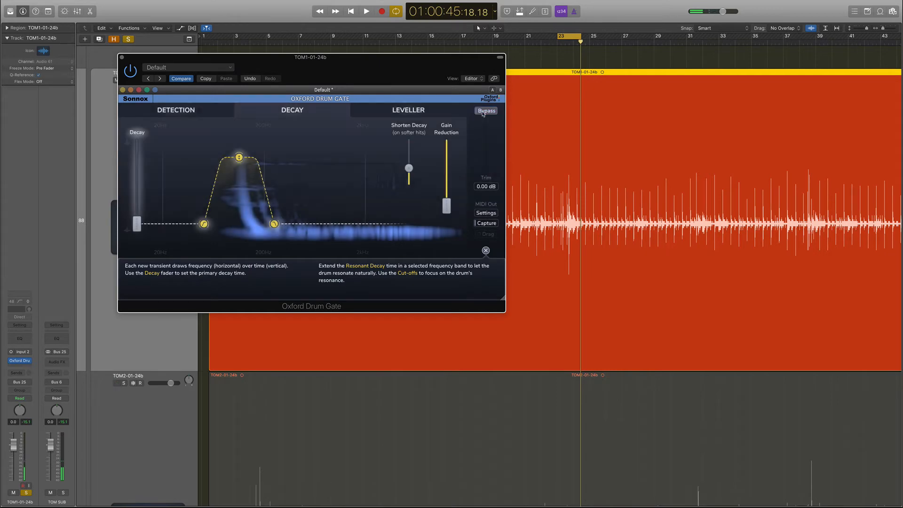
Step: Set the gate's Gain Reduction to -40.0 dB and audition the tom fill
{"action": "mouse_move", "coordinate": [447, 207]}
{"action": "left_click_drag", "start_coordinate": [447, 209], "coordinate": [447, 188]}
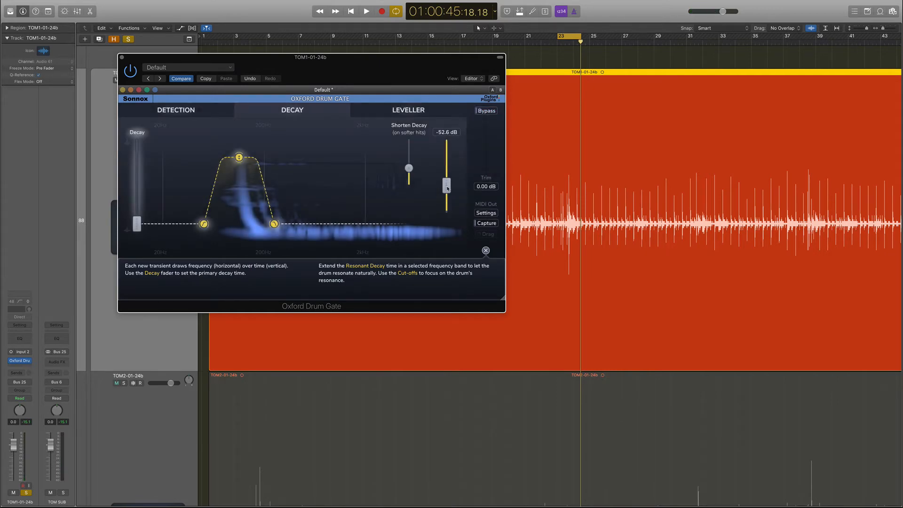
{"action": "scroll", "coordinate": [447, 188], "scroll_direction": "up", "scroll_amount": 5}
{"action": "key", "text": "space"}
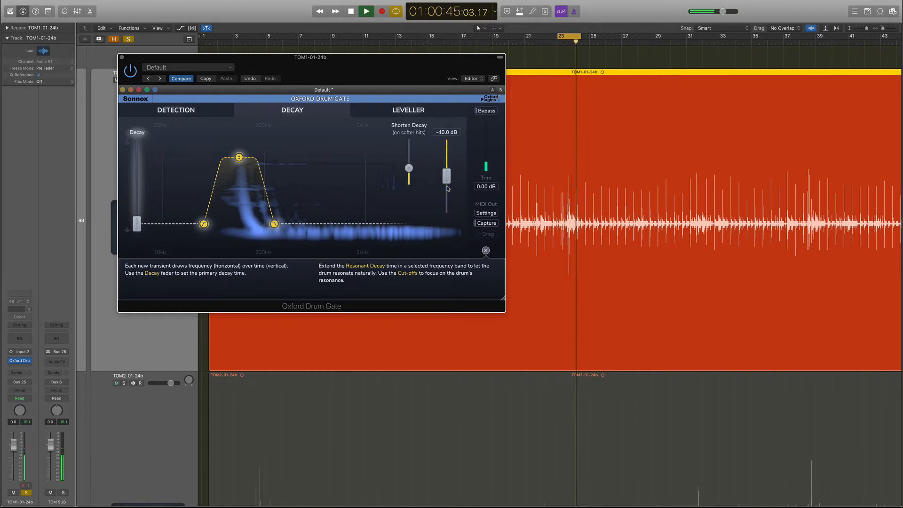
{"action": "key", "text": "space"}
Step: Extend the cycle range to bars 22 through 26 and audition it with Gain Reduction at about -14.3 dB
{"action": "left_click_drag", "start_coordinate": [544, 38], "coordinate": [606, 37]}
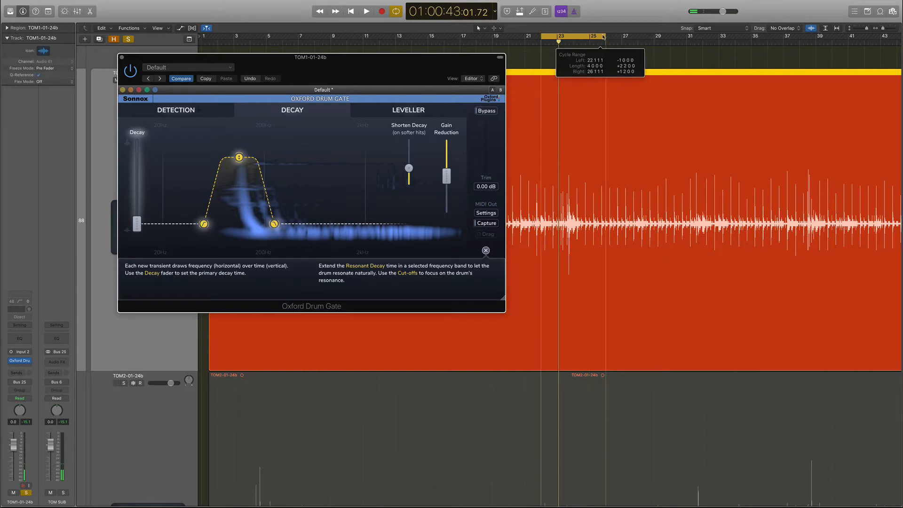
{"action": "left_click_drag", "start_coordinate": [446, 175], "coordinate": [448, 164]}
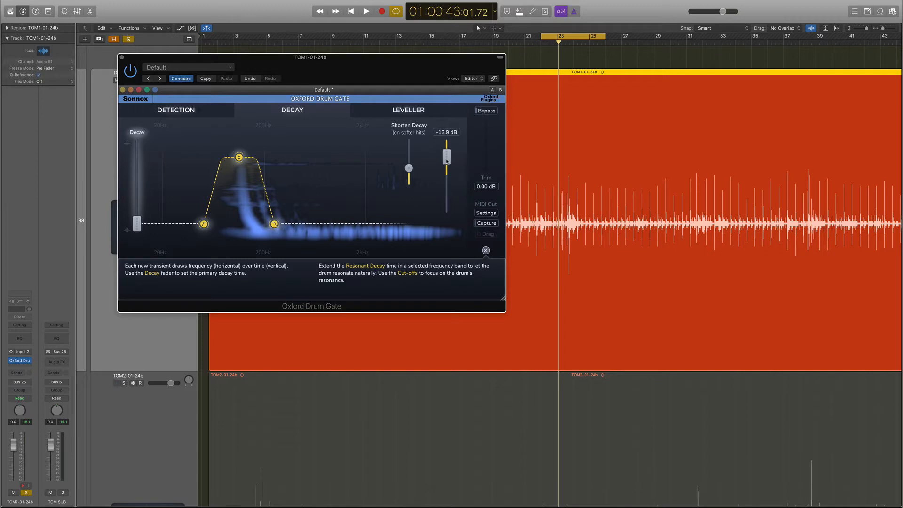
{"action": "key", "text": "space"}
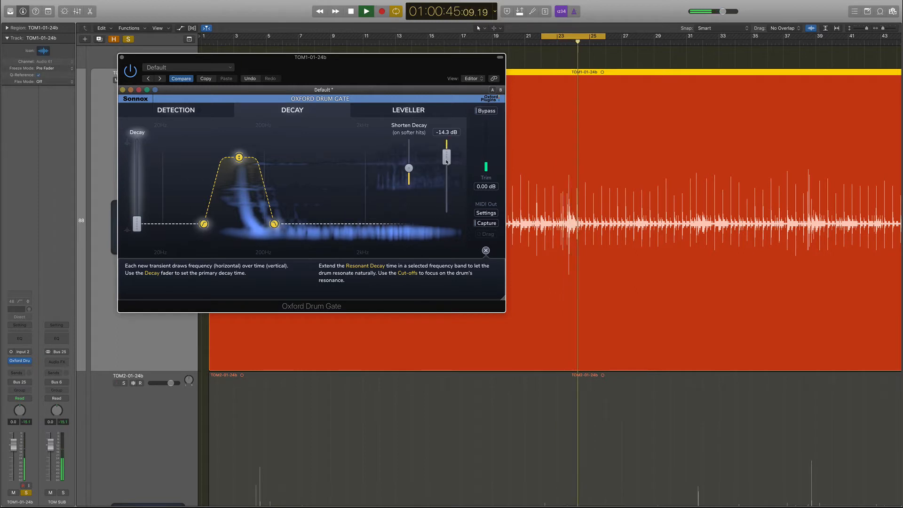
Step: Compare the gated tom against bypass during playback and set Gain Reduction to about -25.5 dB
{"action": "left_click", "coordinate": [487, 111]}
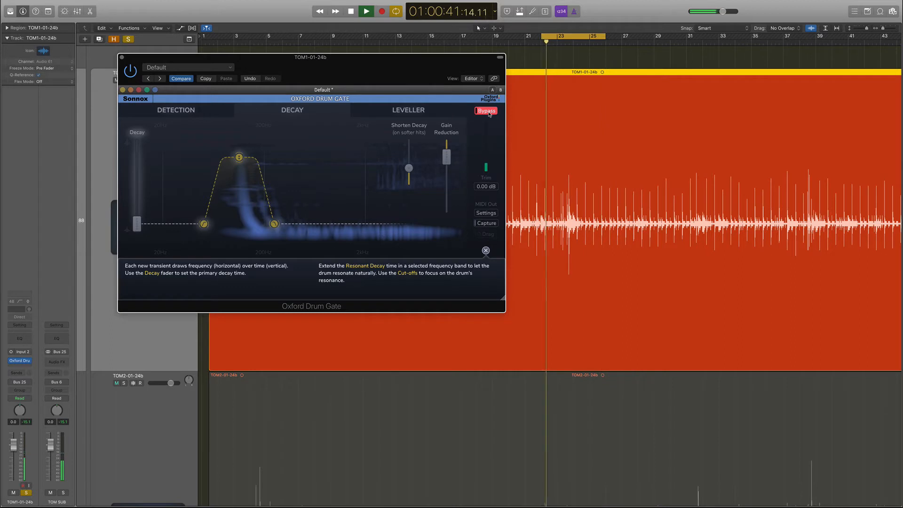
{"action": "left_click", "coordinate": [488, 112]}
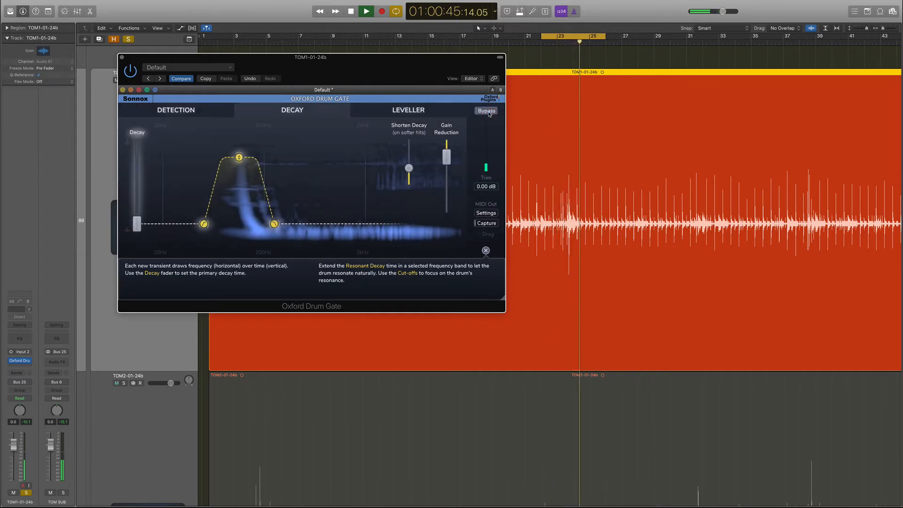
{"action": "mouse_move", "coordinate": [446, 159]}
{"action": "left_click_drag", "start_coordinate": [446, 159], "coordinate": [447, 167]}
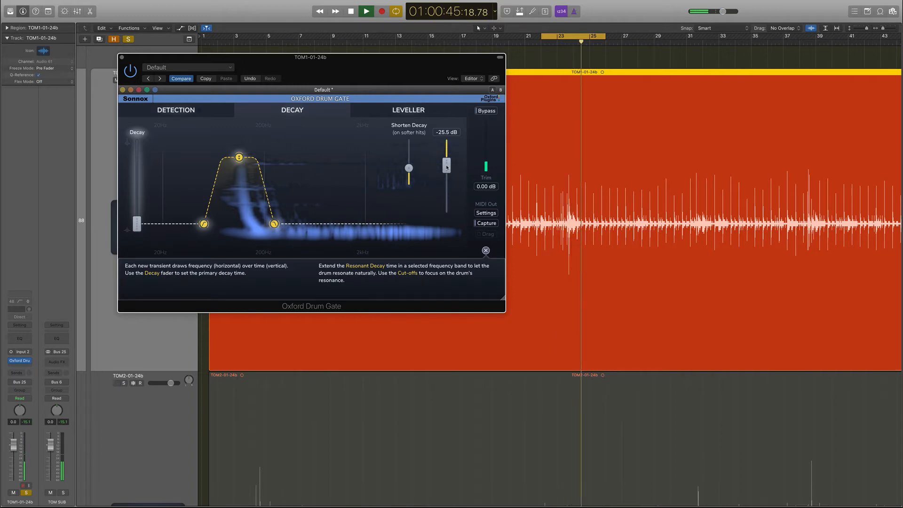
{"action": "key", "text": "space"}
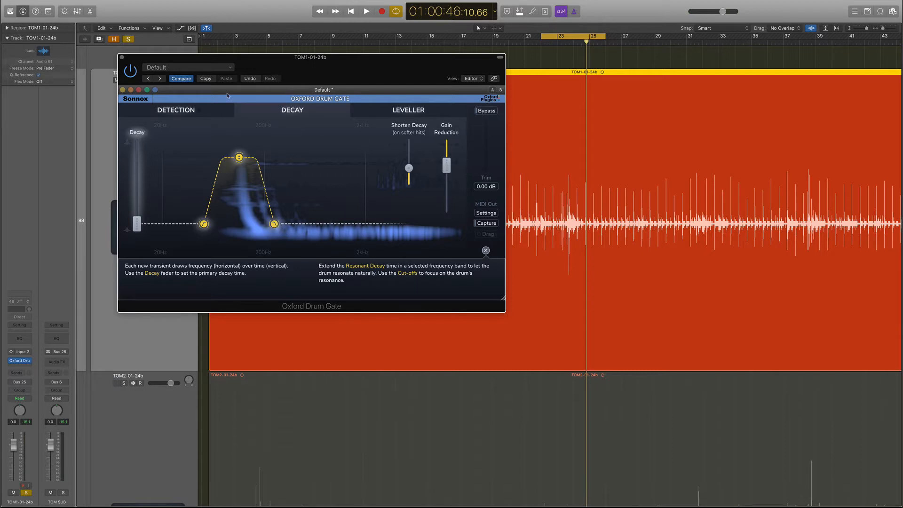
Step: Reload the gate's Default preset and set transient matching to Tom while playing the cycle range
{"action": "left_click", "coordinate": [232, 69]}
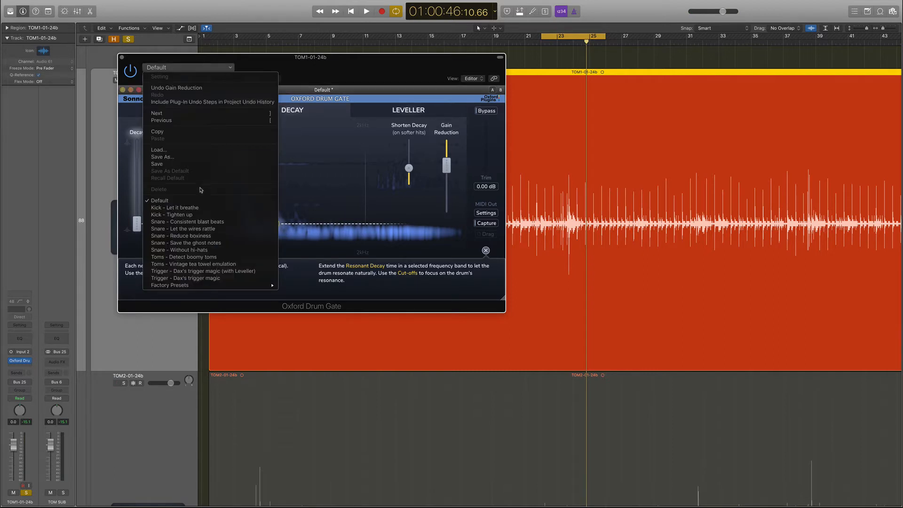
{"action": "left_click", "coordinate": [162, 203]}
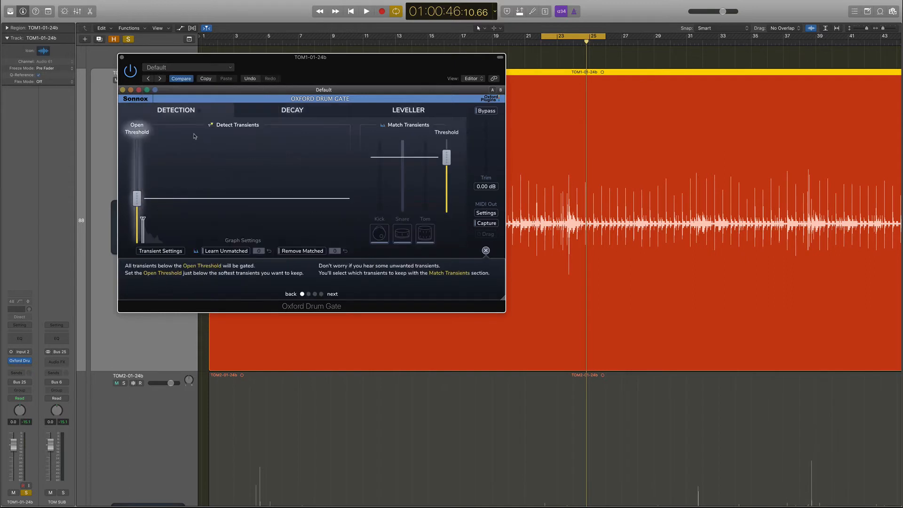
{"action": "key", "text": "space"}
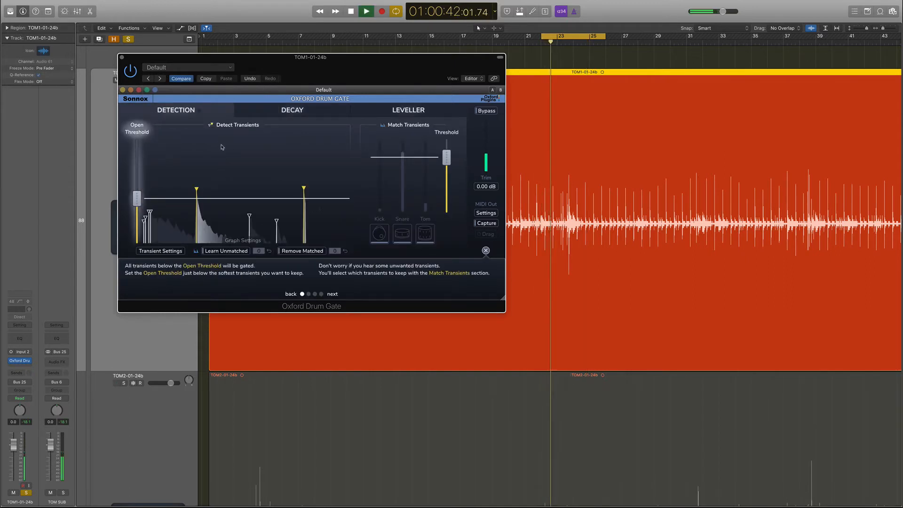
{"action": "key", "text": "space"}
{"action": "left_click", "coordinate": [424, 231]}
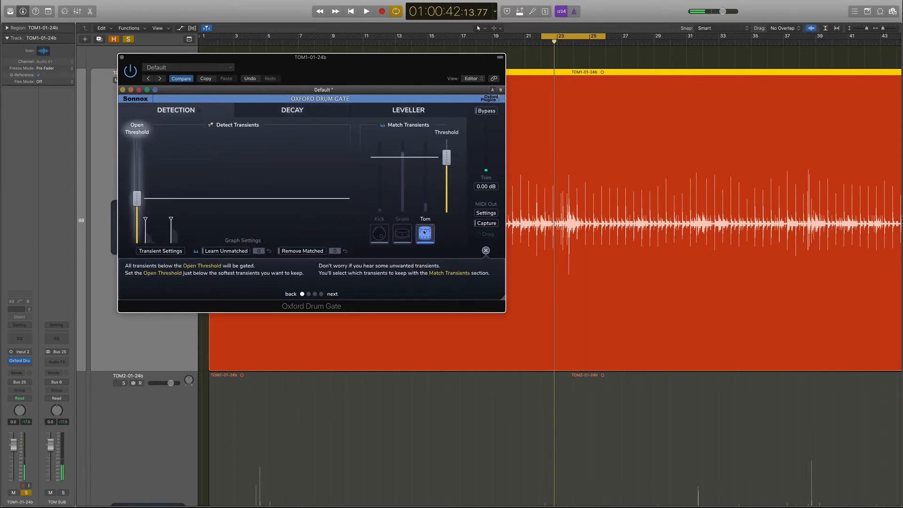
{"action": "key", "text": "space"}
Step: Set the Resonant Decay to about 55.9 % and the primary Decay to 18.6 %, and audition the tom fill
{"action": "left_click", "coordinate": [292, 110]}
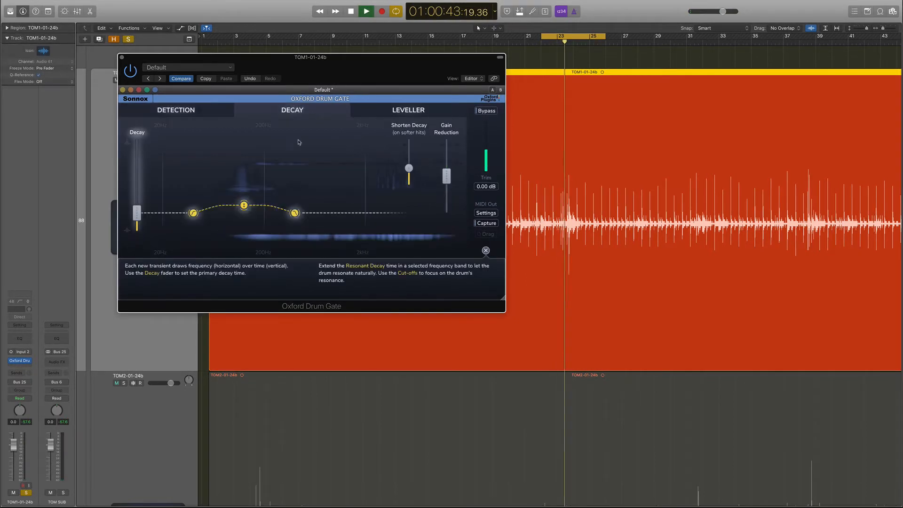
{"action": "left_click_drag", "start_coordinate": [248, 209], "coordinate": [243, 169]}
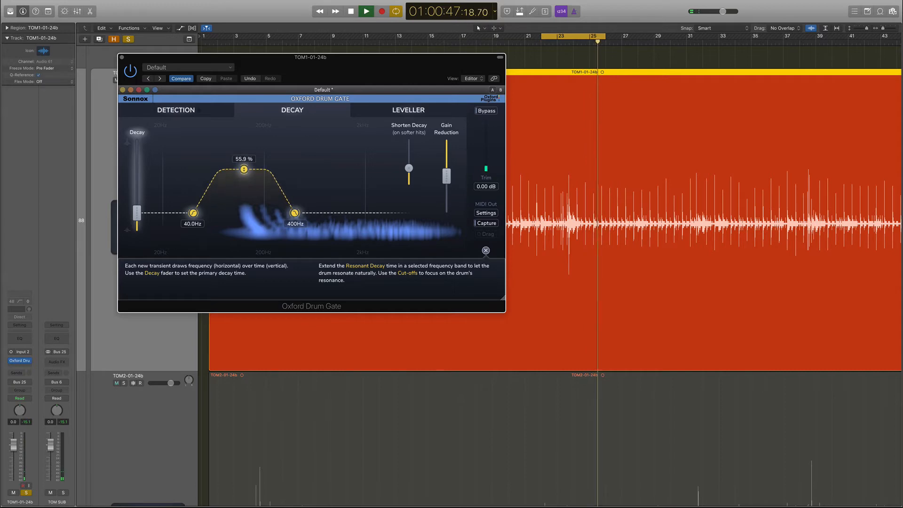
{"action": "mouse_move", "coordinate": [137, 213]}
{"action": "left_click_drag", "start_coordinate": [136, 214], "coordinate": [137, 211]}
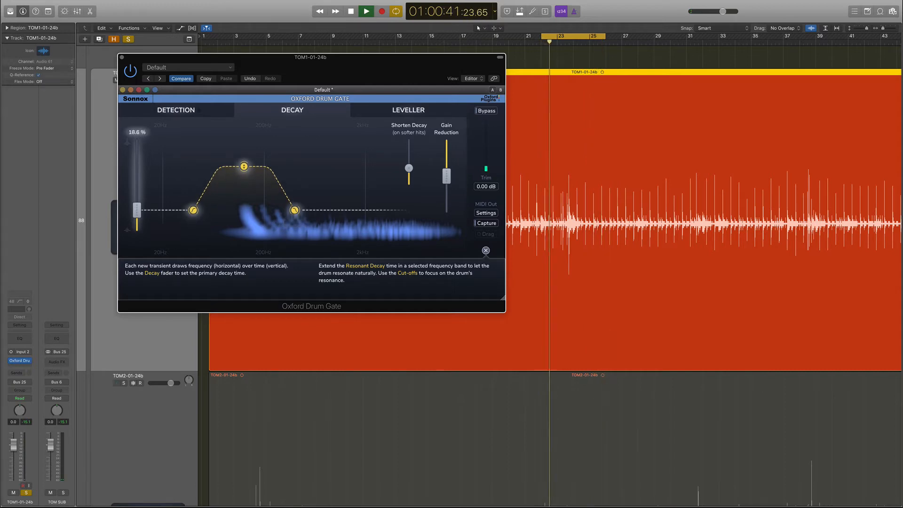
{"action": "mouse_move", "coordinate": [409, 165]}
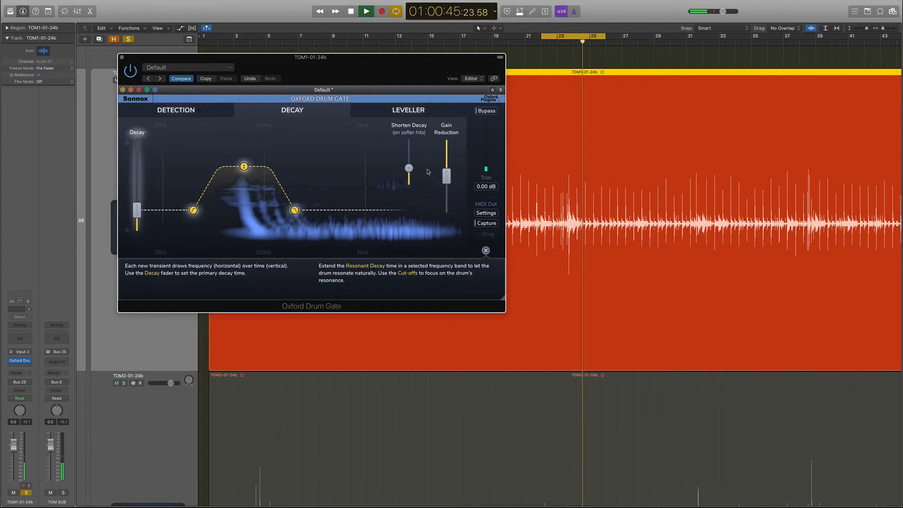
{"action": "key", "text": "space"}
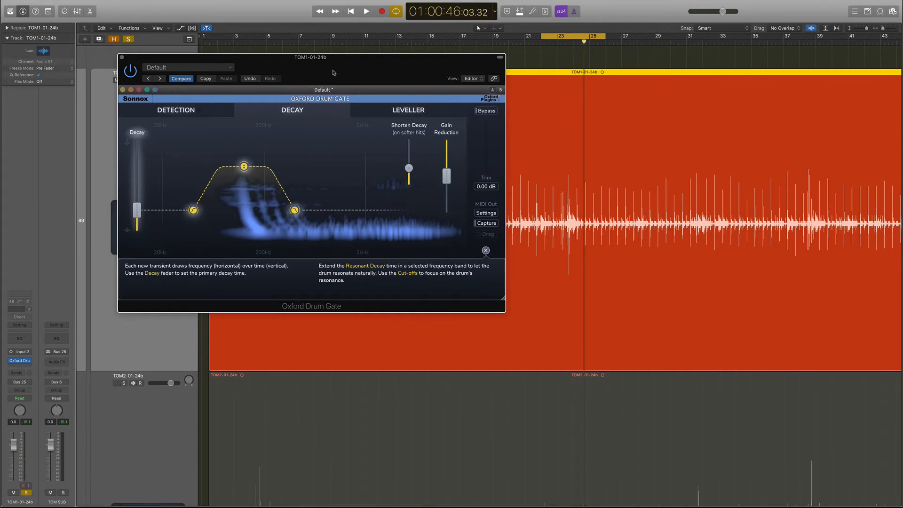
{"action": "left_click_drag", "start_coordinate": [333, 73], "coordinate": [369, 89]}
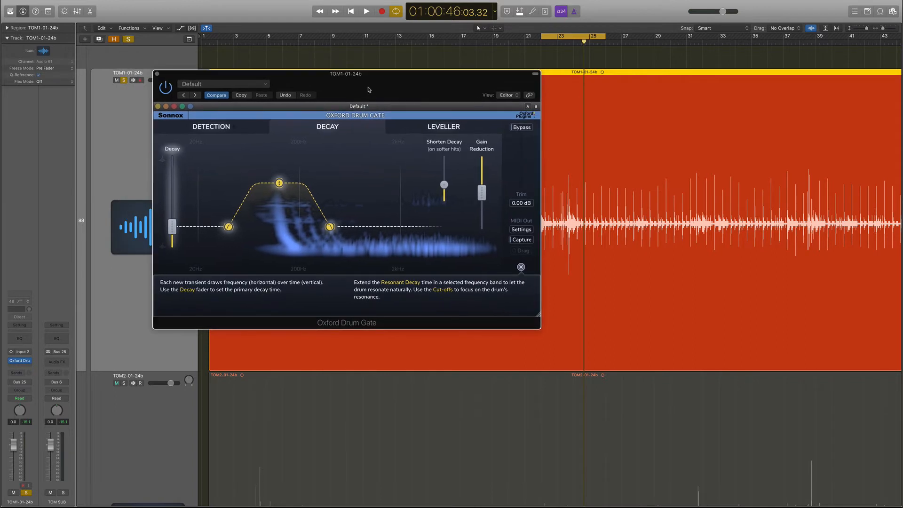
Step: Close the TOM1 gate window, cycle the fill in bars 88 to 90, and audition the TOM2 track soloed
{"action": "left_click", "coordinate": [157, 74]}
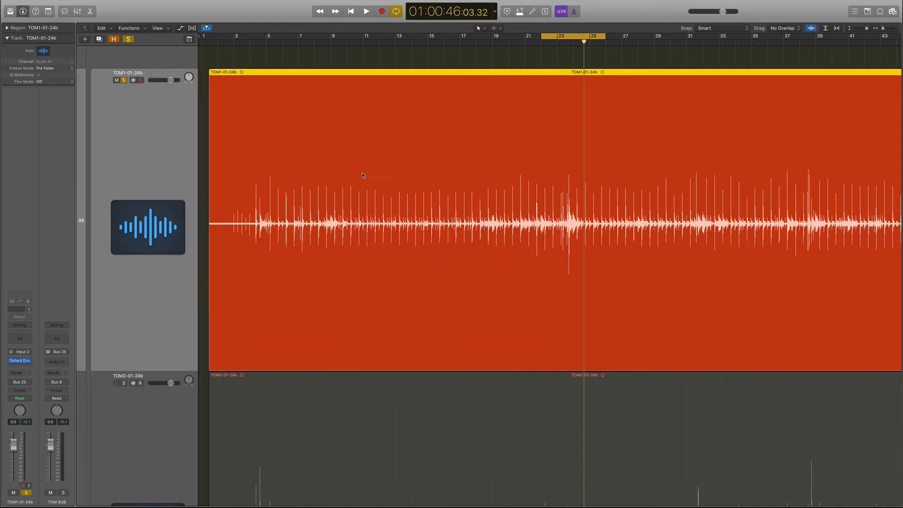
{"action": "scroll", "coordinate": [455, 191], "scroll_direction": "right", "scroll_amount": 10}
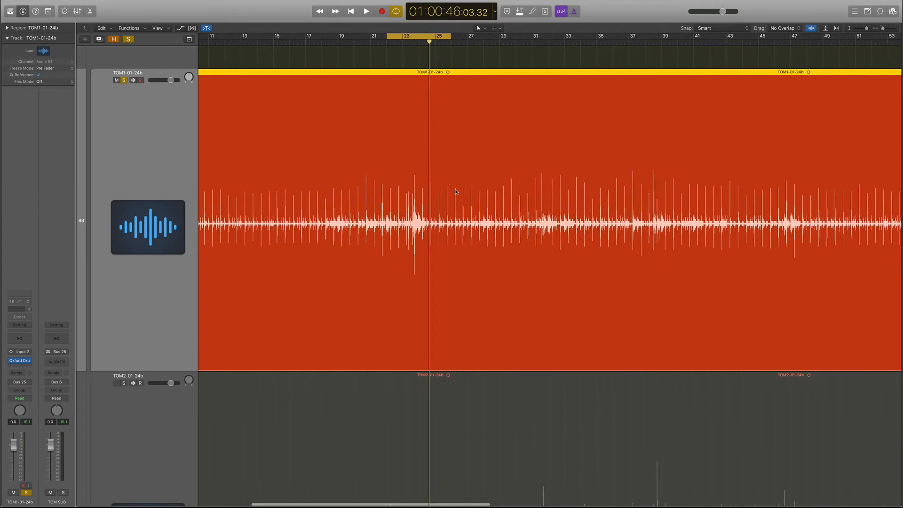
{"action": "key", "text": "c"}
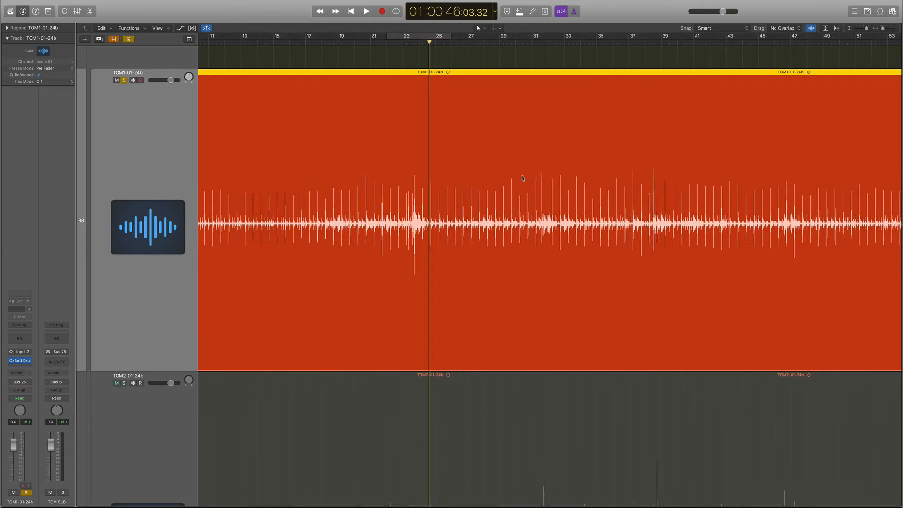
{"action": "scroll", "coordinate": [522, 178], "scroll_direction": "right", "scroll_amount": 10}
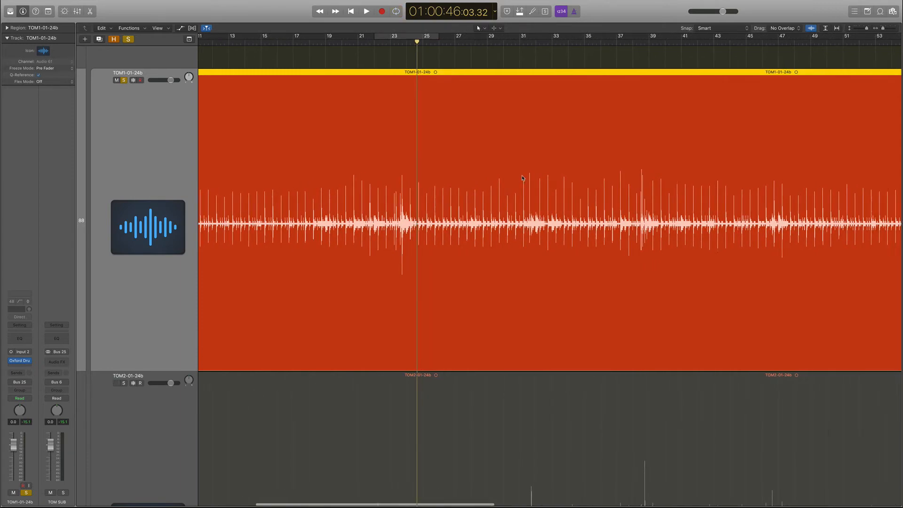
{"action": "scroll", "coordinate": [522, 177], "scroll_direction": "right", "scroll_amount": 4}
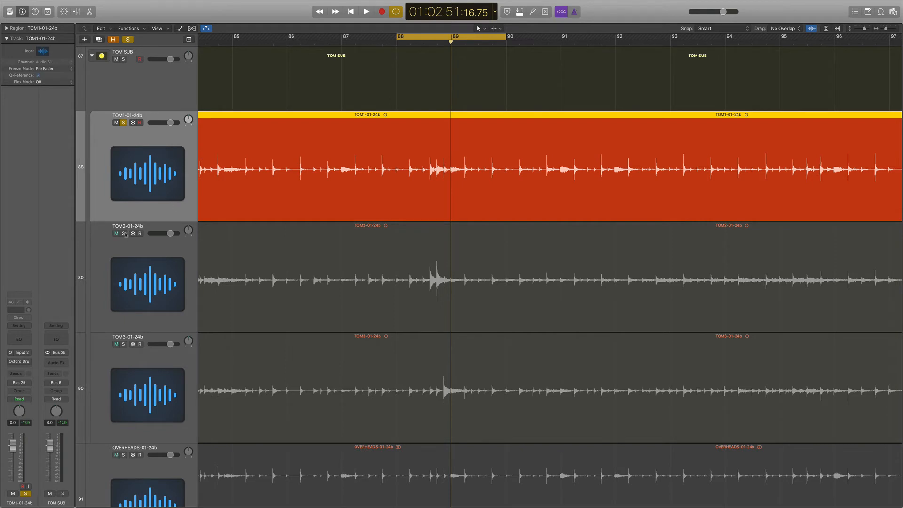
{"action": "left_click", "coordinate": [153, 249]}
{"action": "key", "text": "space"}
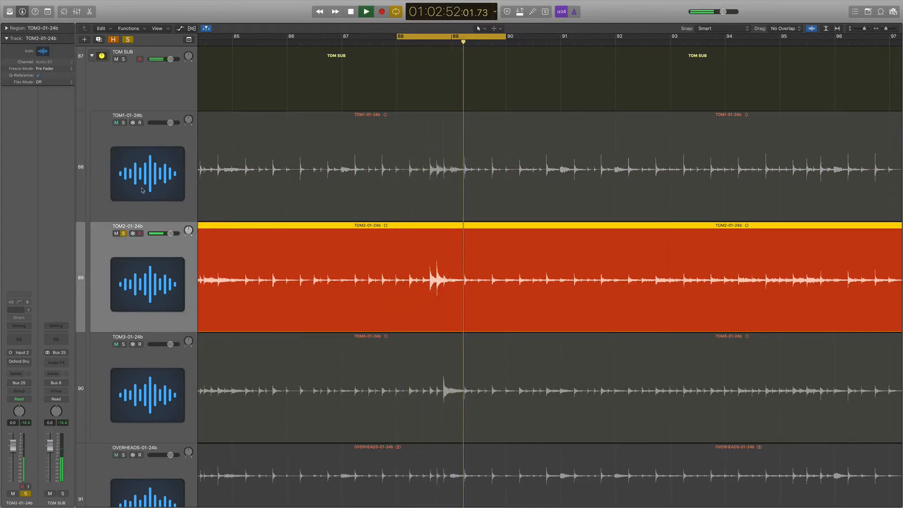
{"action": "key", "text": "space"}
Step: Audition the same fill on the soloed TOM1 track with its Oxford Drum Gate bypassed
{"action": "left_click", "coordinate": [141, 147]}
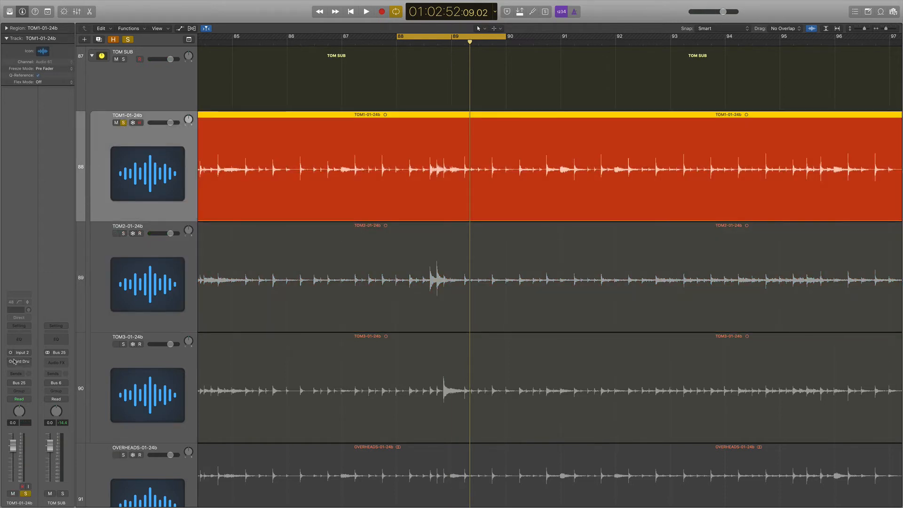
{"action": "mouse_move", "coordinate": [11, 362]}
{"action": "key", "text": "space"}
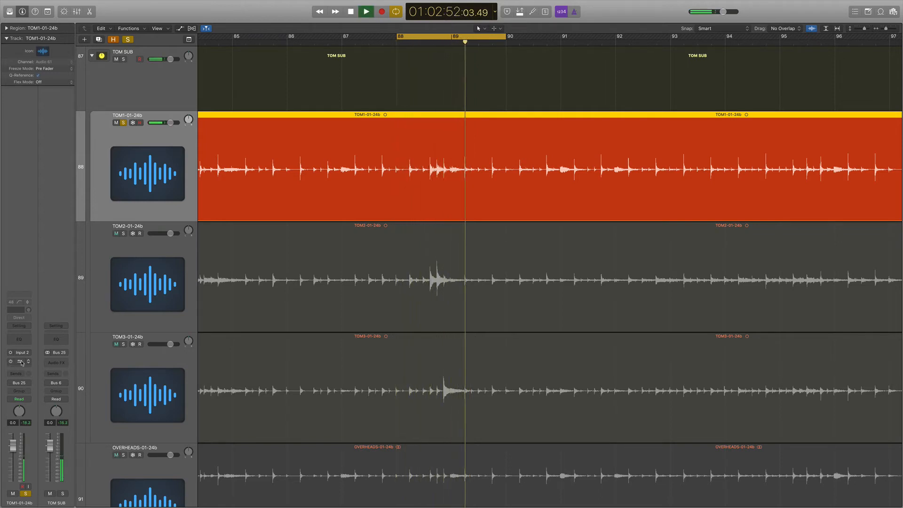
{"action": "key", "text": "space"}
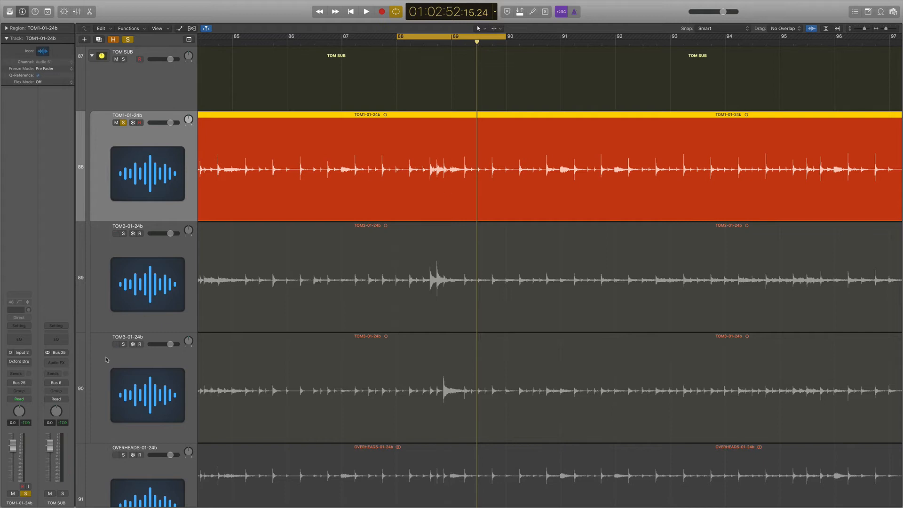
Step: Arm Remove Matched in the TOM1 gate's detection settings and play the bar 88 fill to store the unwanted transients' profiles
{"action": "left_click", "coordinate": [17, 362]}
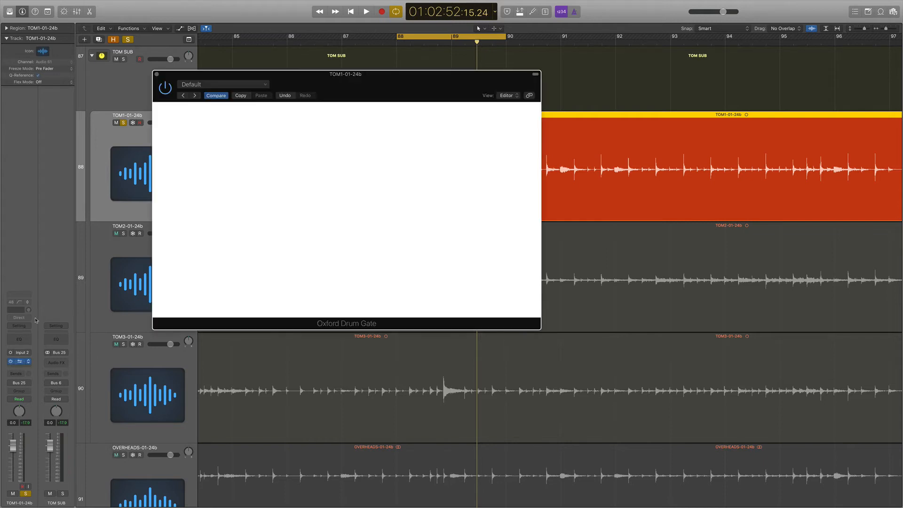
{"action": "left_click_drag", "start_coordinate": [413, 89], "coordinate": [414, 78]}
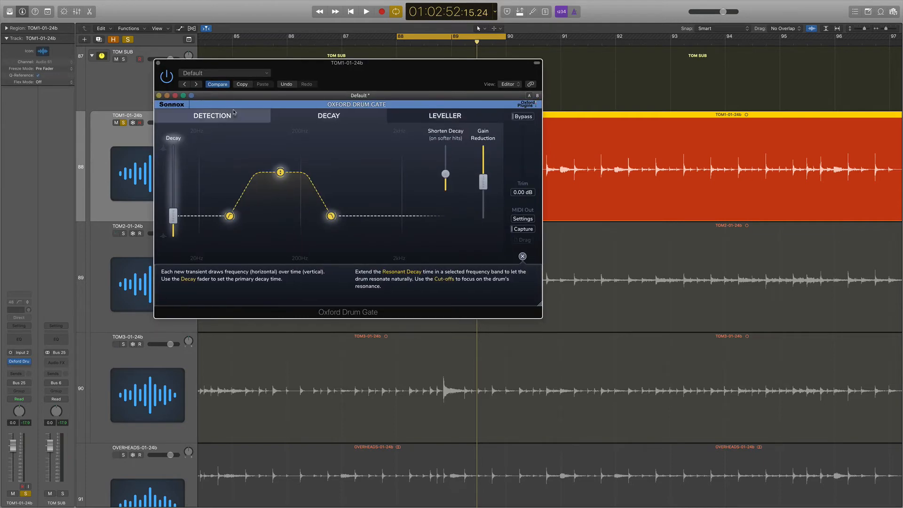
{"action": "left_click", "coordinate": [210, 118]}
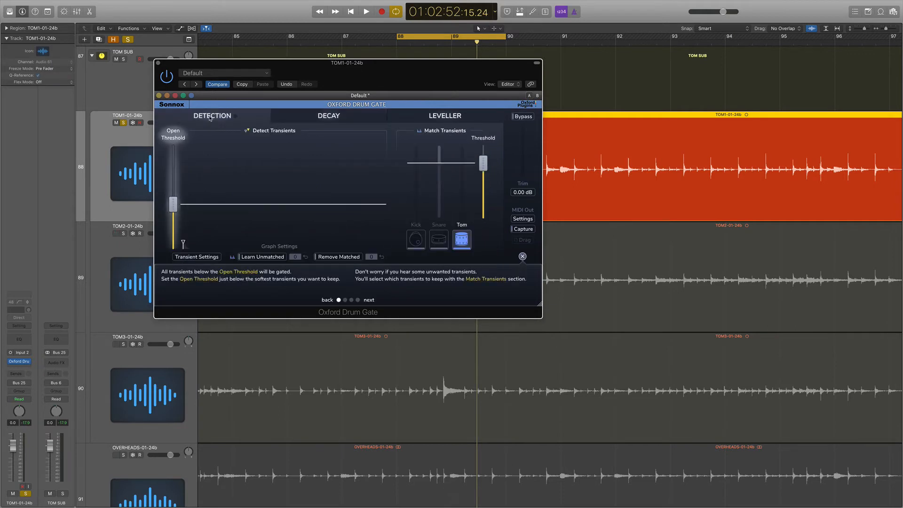
{"action": "left_click_drag", "start_coordinate": [393, 79], "coordinate": [192, 72]}
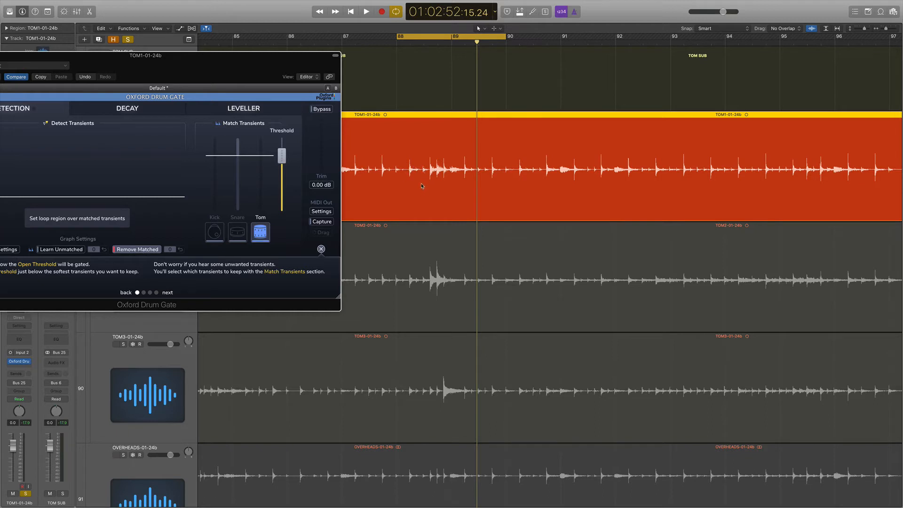
{"action": "left_click", "coordinate": [424, 155]}
{"action": "left_click_drag", "start_coordinate": [420, 186], "coordinate": [466, 188]}
{"action": "key", "text": "space"}
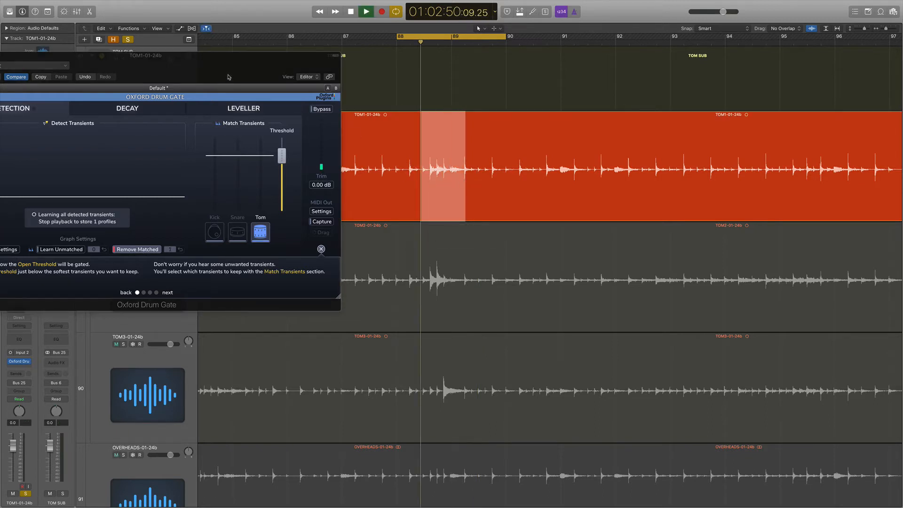
{"action": "key", "text": "space"}
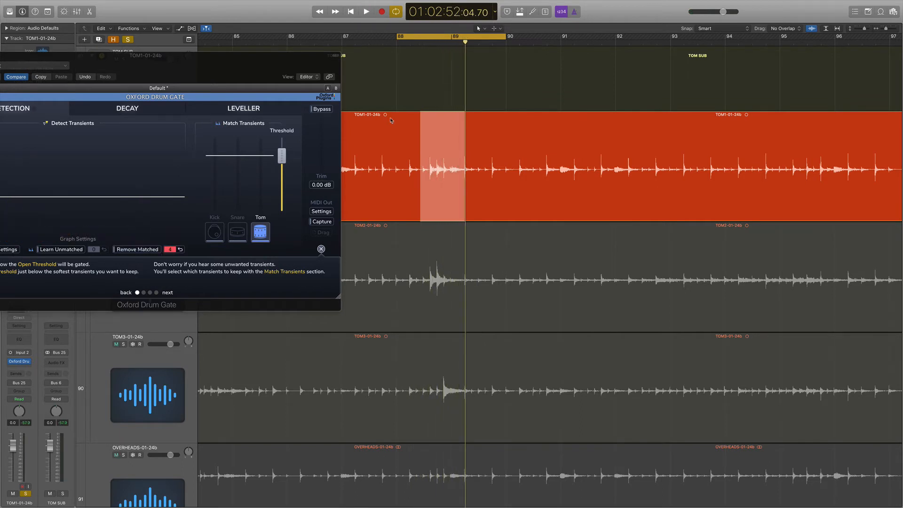
Step: Audition the bar 88 fill on TOM1 with the learned profiles removed, and close the gate window
{"action": "left_click", "coordinate": [404, 124]}
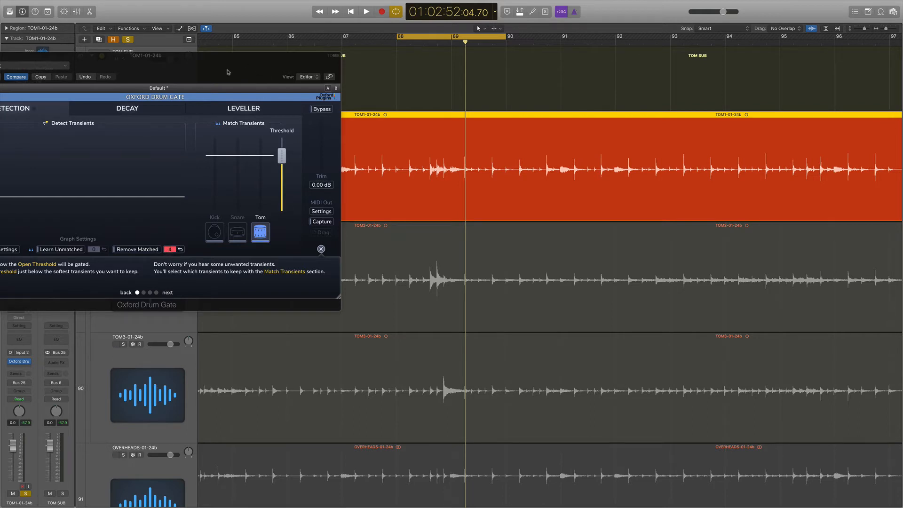
{"action": "left_click_drag", "start_coordinate": [230, 72], "coordinate": [257, 58]}
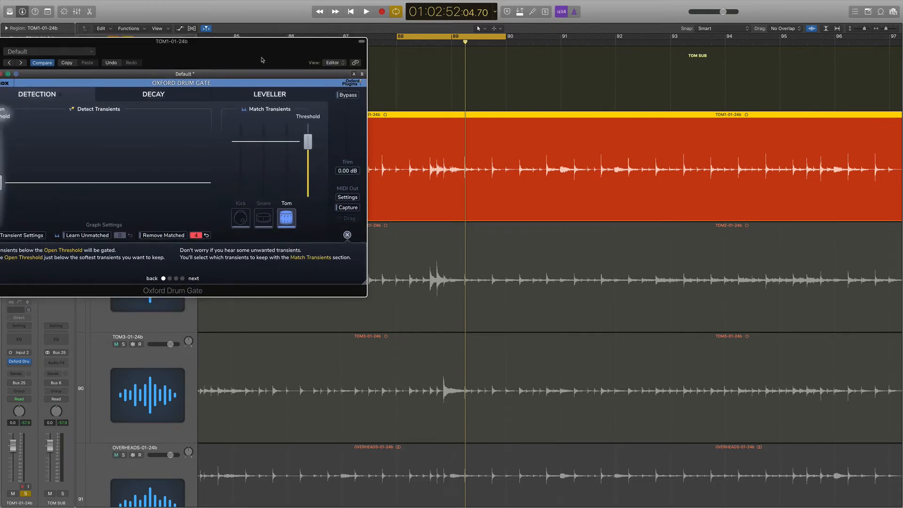
{"action": "key", "text": "space"}
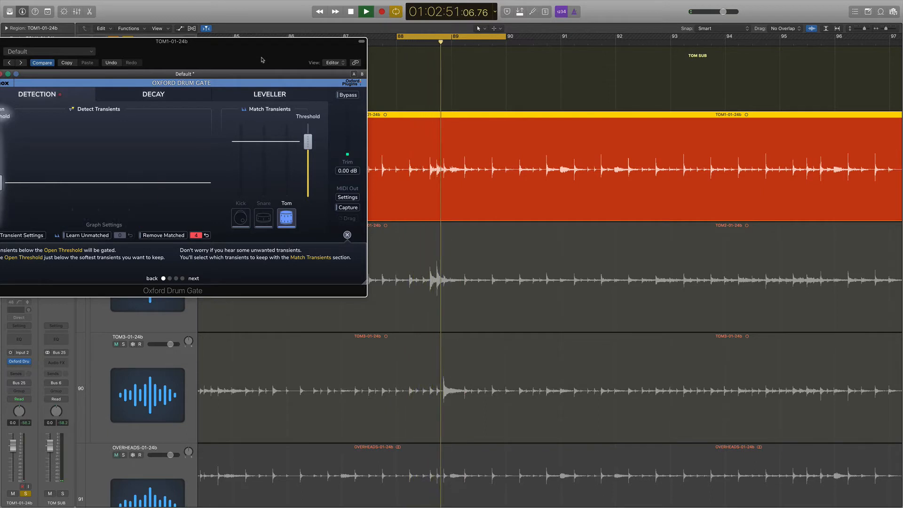
{"action": "key", "text": "space"}
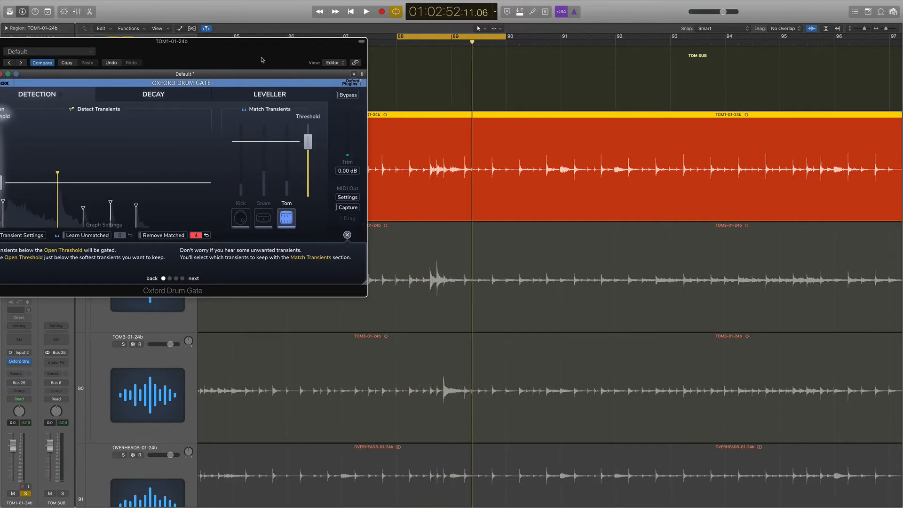
{"action": "left_click_drag", "start_coordinate": [262, 60], "coordinate": [380, 46]}
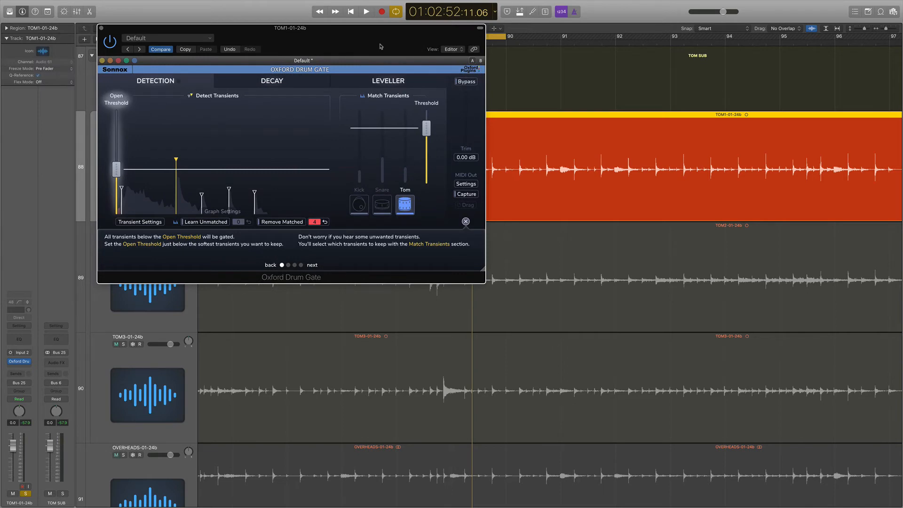
{"action": "left_click_drag", "start_coordinate": [309, 49], "coordinate": [349, 63]}
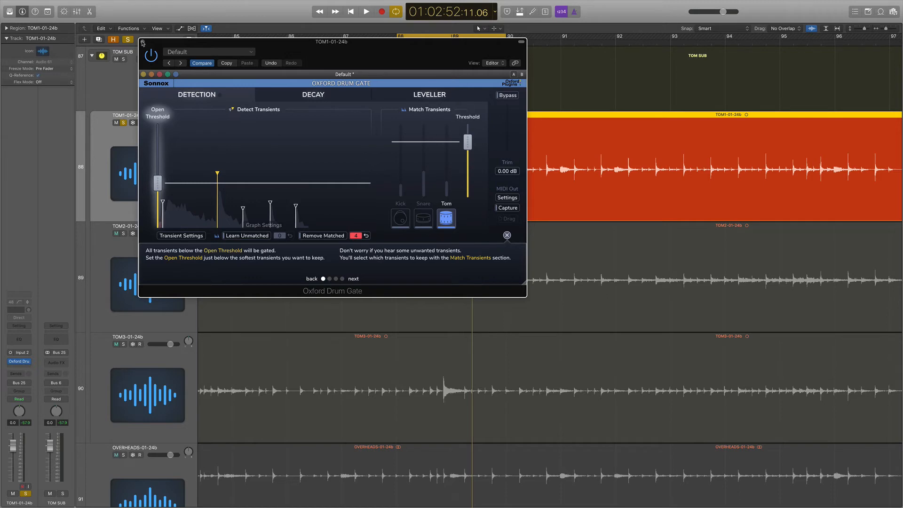
{"action": "left_click", "coordinate": [143, 42]}
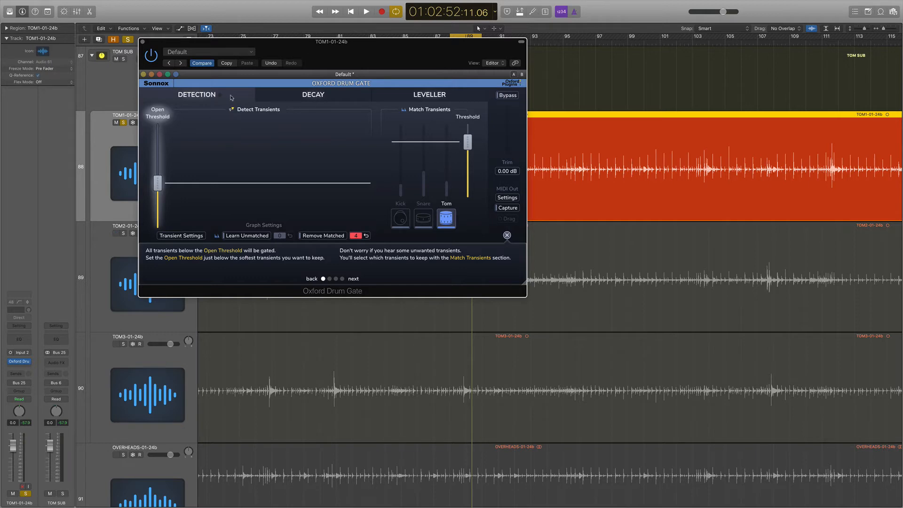
{"action": "left_click", "coordinate": [142, 43]}
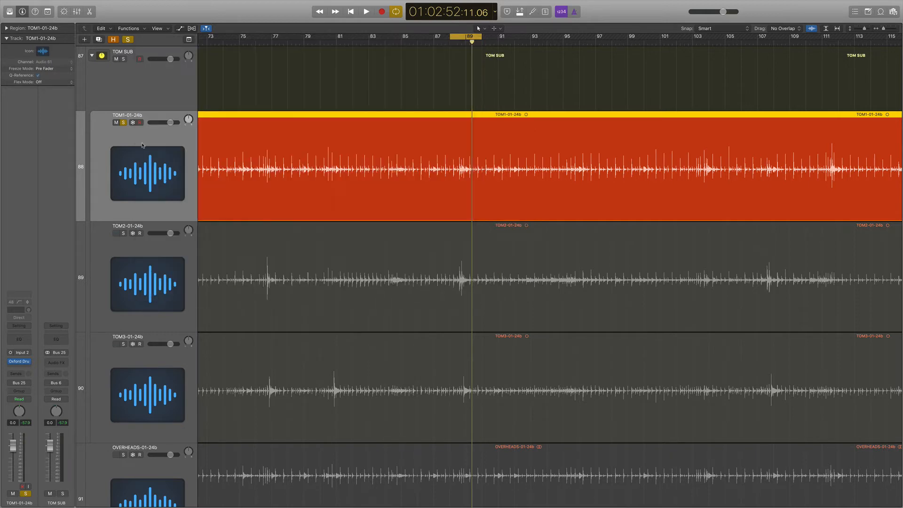
Step: Unsolo TOM1, solo the SNARE SUB track, and audition it over a cycle range from bar 80 to 85
{"action": "left_click", "coordinate": [124, 123]}
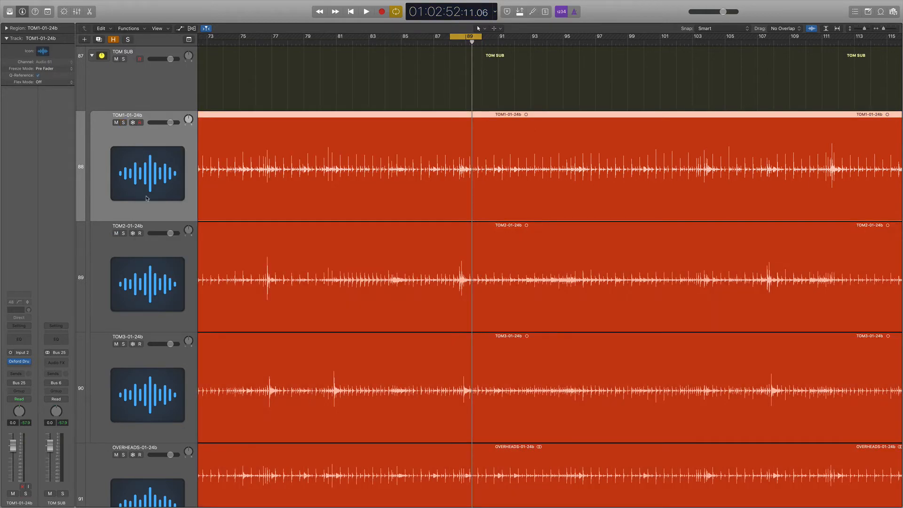
{"action": "scroll", "coordinate": [147, 198], "scroll_direction": "up", "scroll_amount": 10}
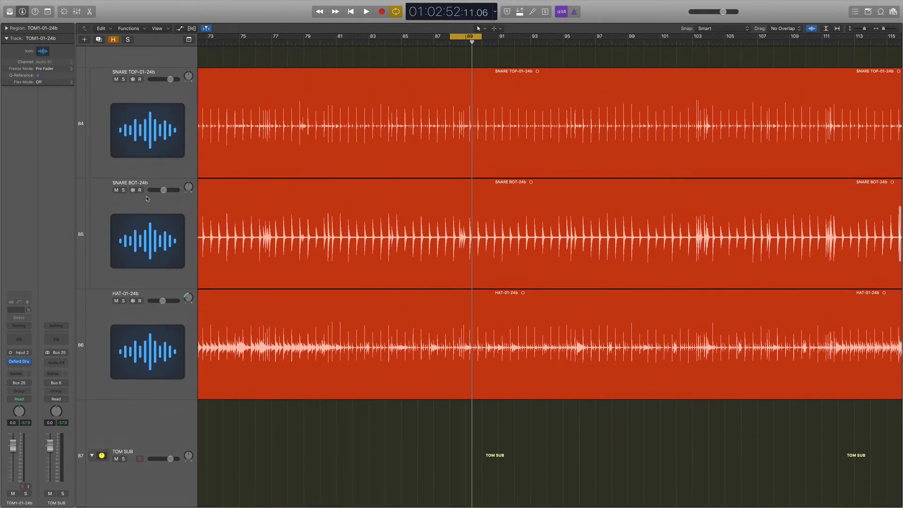
{"action": "scroll", "coordinate": [147, 129], "scroll_direction": "up", "scroll_amount": 1}
{"action": "left_click", "coordinate": [147, 129]}
{"action": "left_click", "coordinate": [124, 106]}
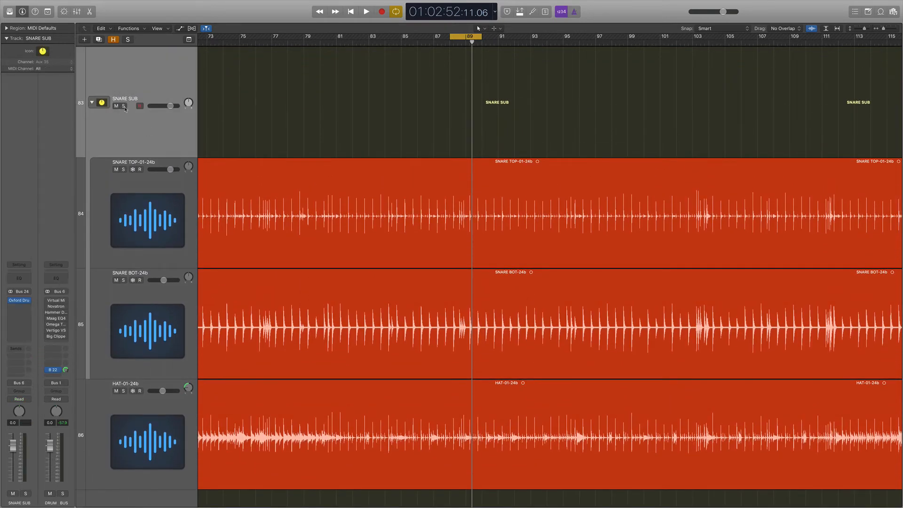
{"action": "left_click_drag", "start_coordinate": [316, 38], "coordinate": [401, 38]}
{"action": "key", "text": "space"}
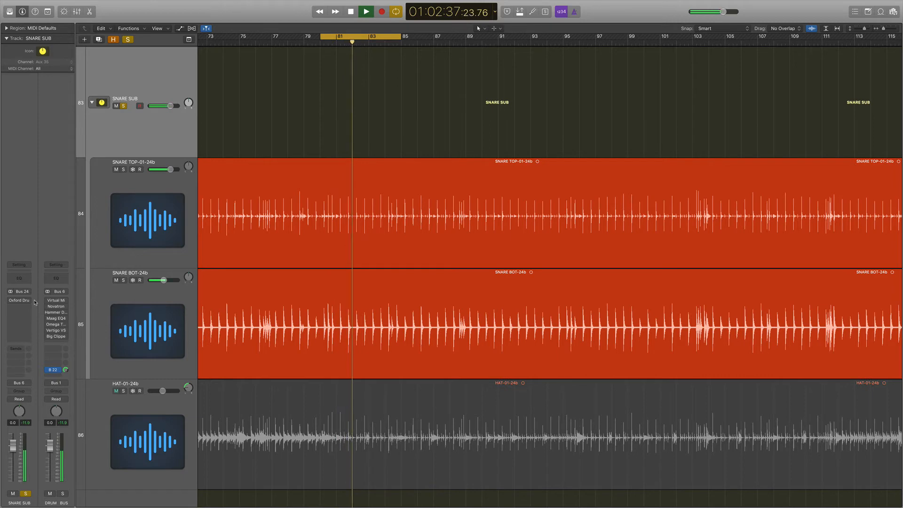
{"action": "key", "text": "space"}
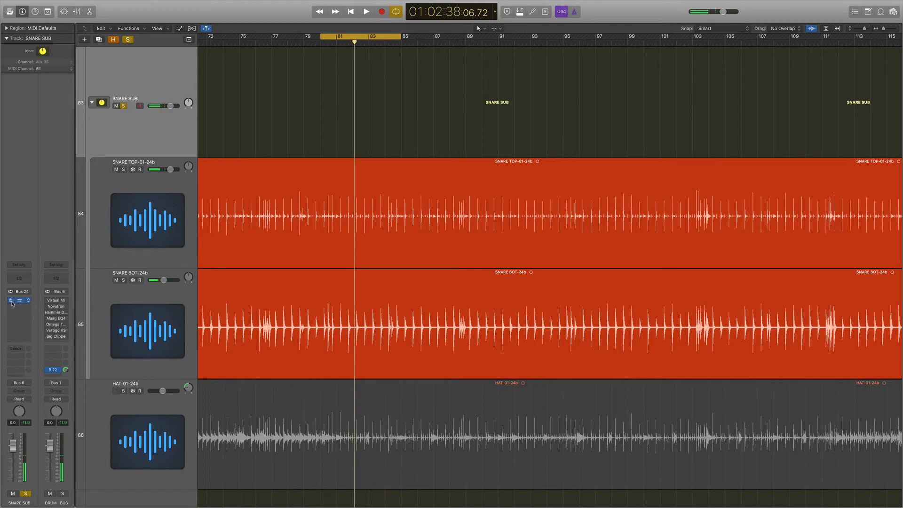
Step: Load the Default preset in the SNARE SUB gate, set transient matching to Snare, and play the cycle range
{"action": "left_click", "coordinate": [19, 301]}
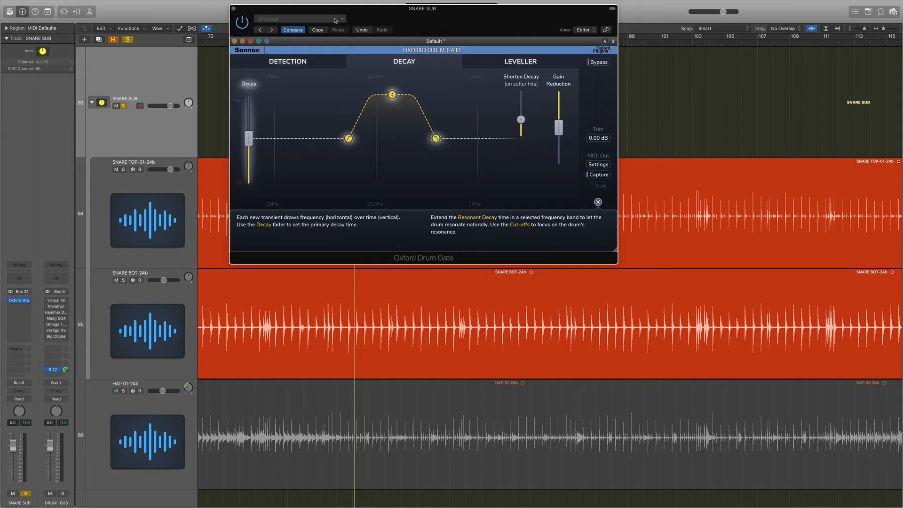
{"action": "left_click", "coordinate": [336, 20]}
{"action": "left_click", "coordinate": [280, 152]}
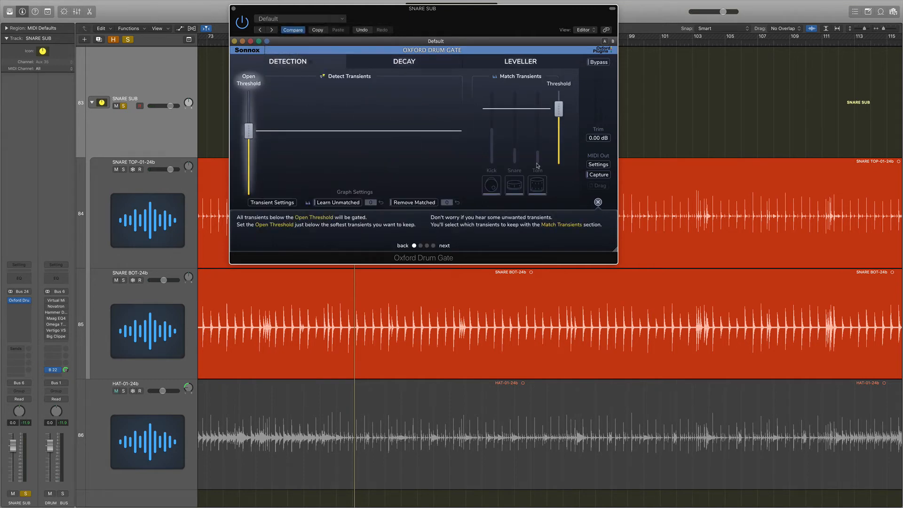
{"action": "left_click", "coordinate": [513, 187]}
{"action": "key", "text": "space"}
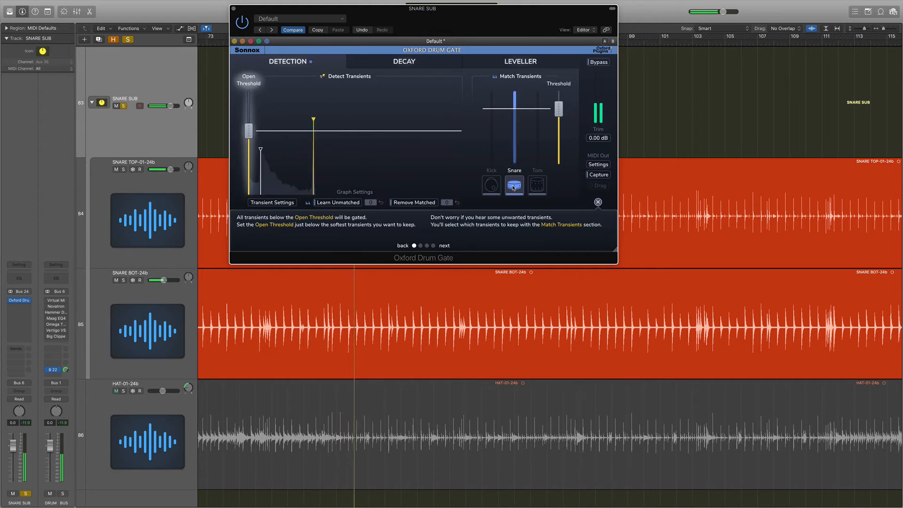
Step: Lower the SNARE SUB gate's open threshold below the softest detected hits during playback
{"action": "mouse_move", "coordinate": [249, 134]}
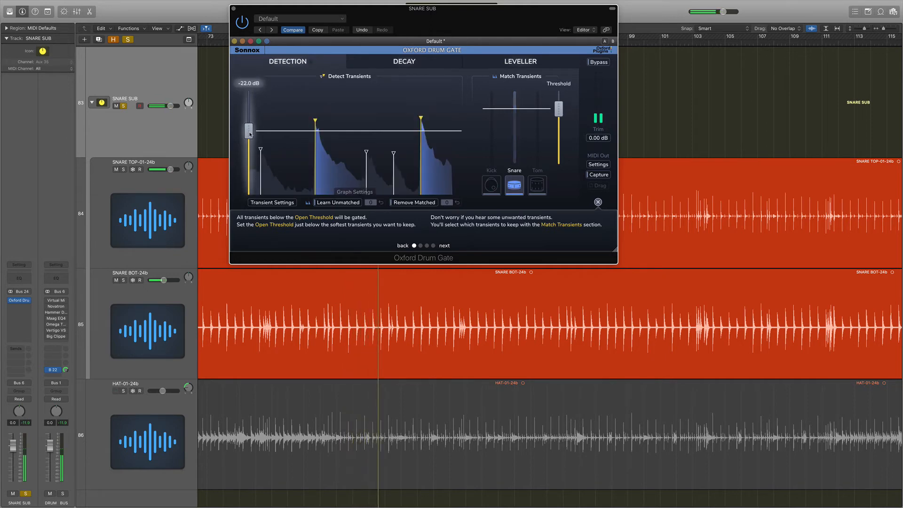
{"action": "left_click_drag", "start_coordinate": [250, 134], "coordinate": [248, 189]}
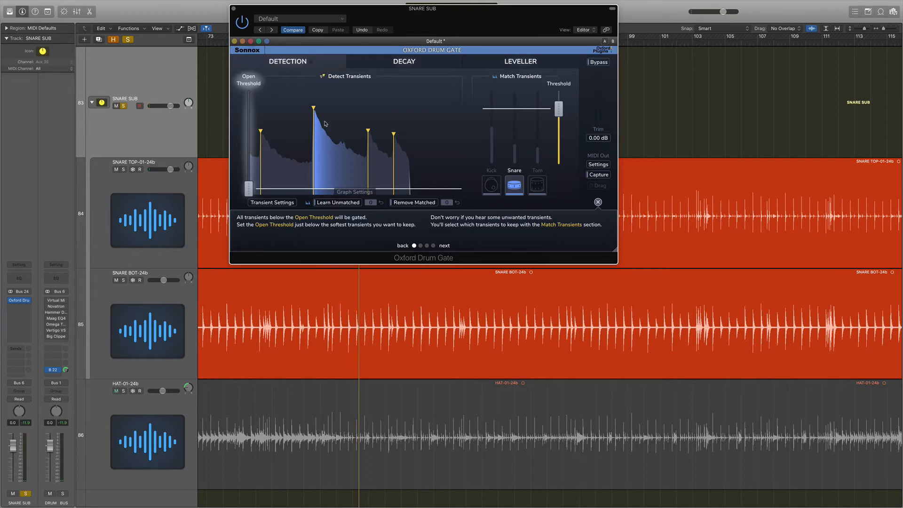
{"action": "left_click_drag", "start_coordinate": [248, 188], "coordinate": [248, 166]}
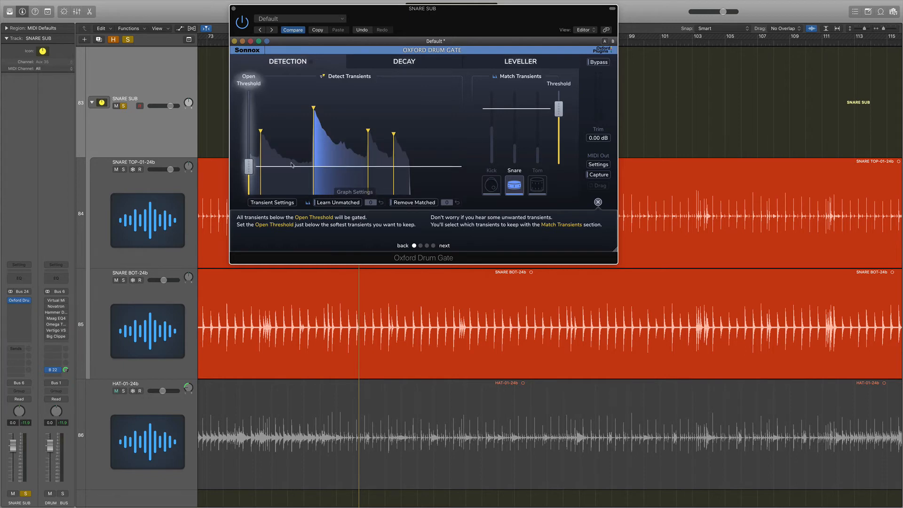
Step: Examine the SNARE SUB gate's decay graph during playback, and shift its resonant decay band to 106 Hz to 477 Hz
{"action": "left_click", "coordinate": [409, 65]}
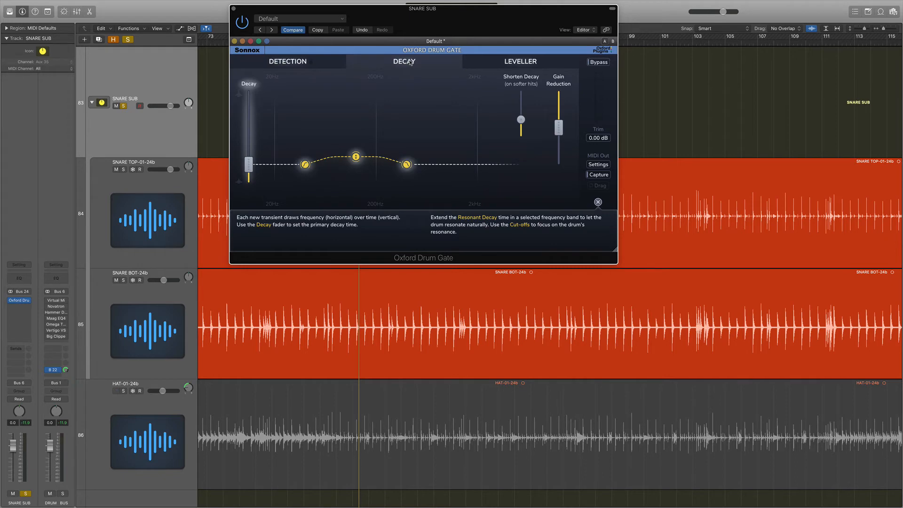
{"action": "left_click_drag", "start_coordinate": [469, 18], "coordinate": [653, 58]}
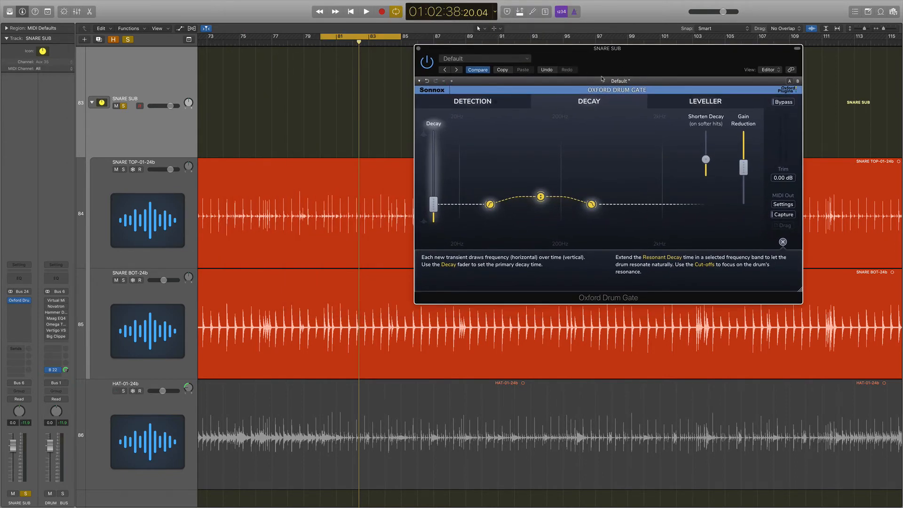
{"action": "key", "text": "space"}
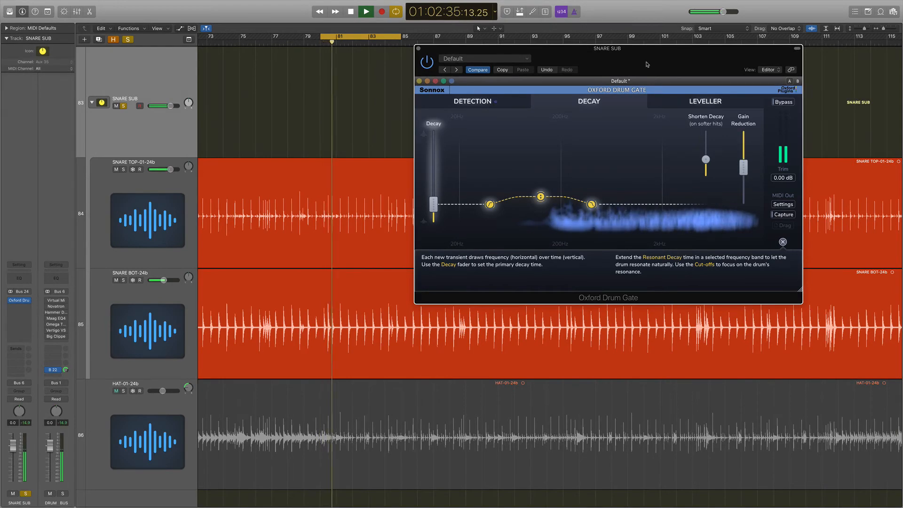
{"action": "mouse_move", "coordinate": [541, 200]}
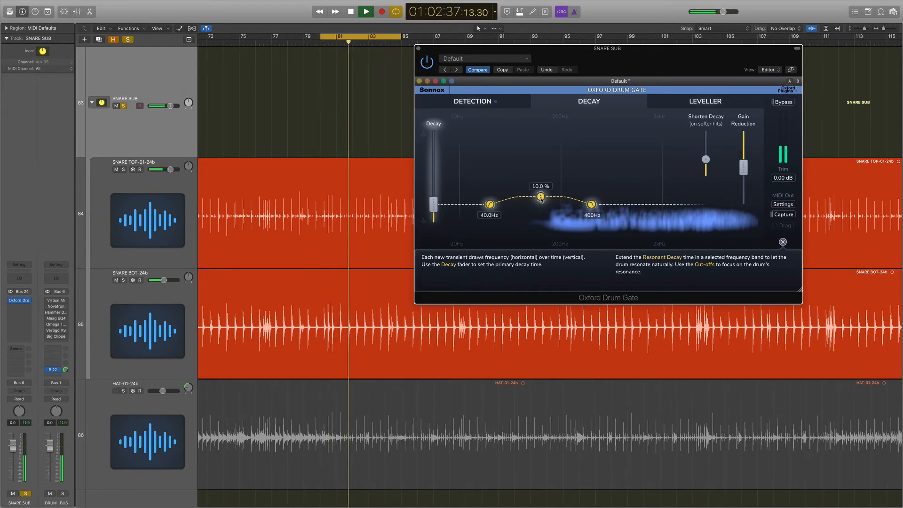
{"action": "key", "text": "space"}
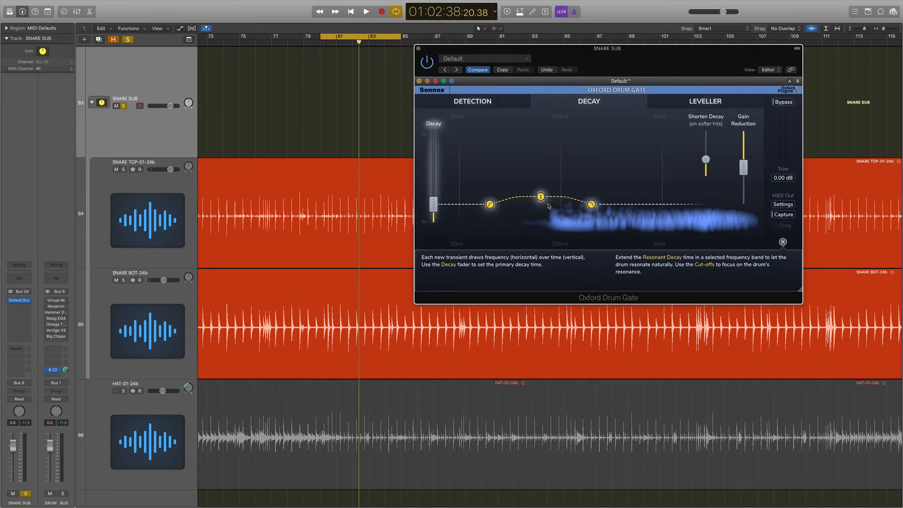
{"action": "left_click_drag", "start_coordinate": [490, 203], "coordinate": [526, 204]}
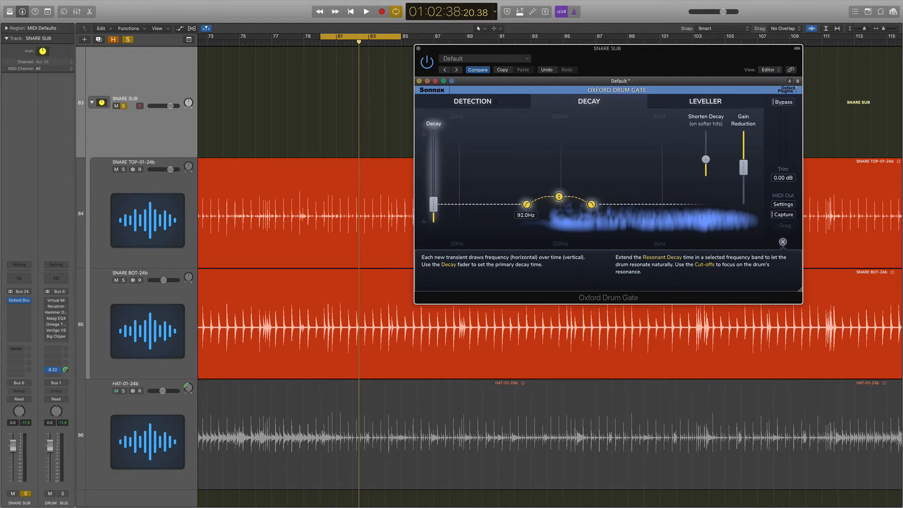
{"action": "left_click_drag", "start_coordinate": [591, 204], "coordinate": [566, 196]}
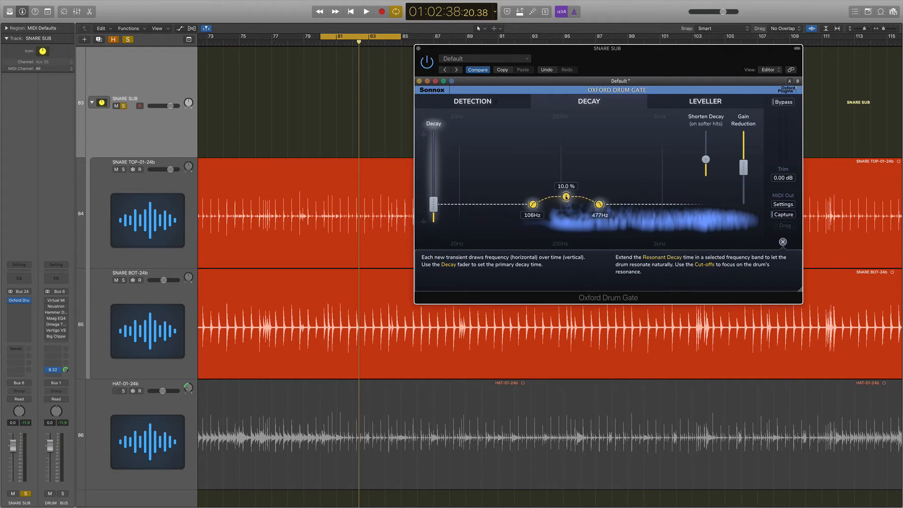
Step: Extend the snare band's resonant decay to 51.4 % while playing the cycle range, and raise it further
{"action": "mouse_move", "coordinate": [566, 197]}
{"action": "key", "text": "space"}
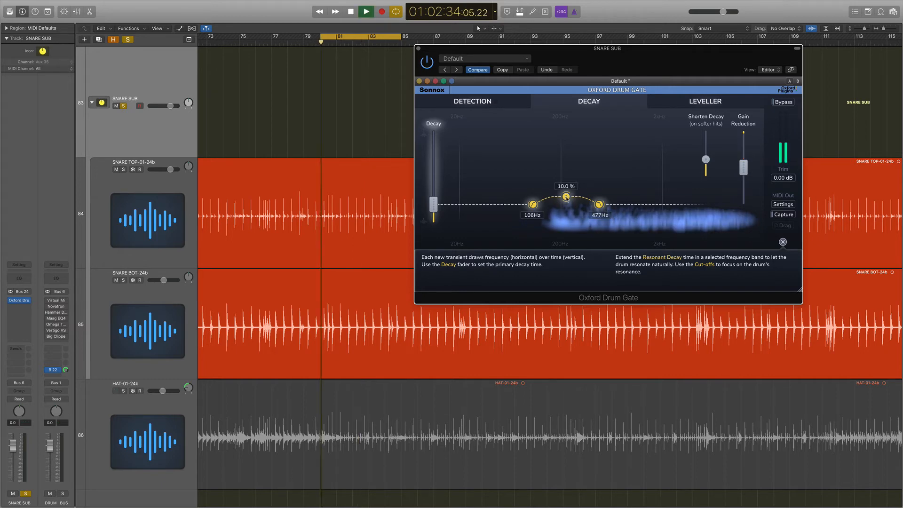
{"action": "left_click_drag", "start_coordinate": [566, 196], "coordinate": [566, 165]}
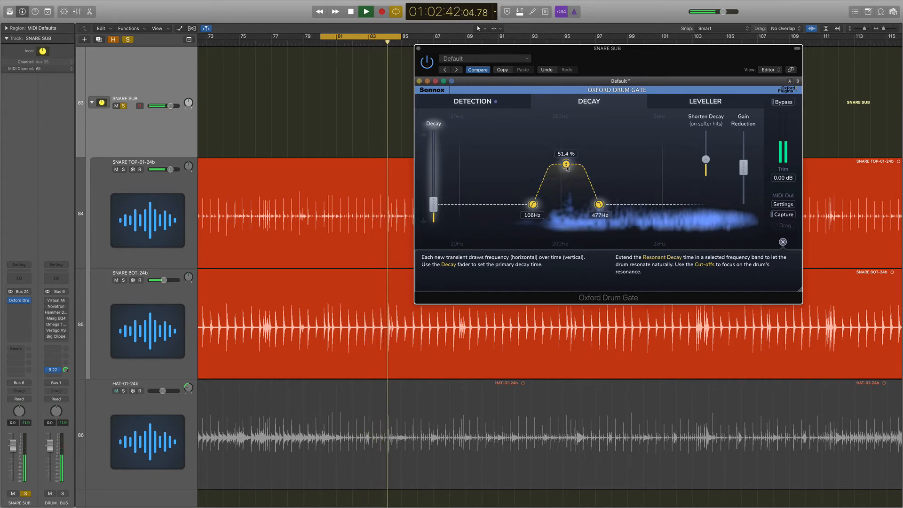
{"action": "key", "text": "space"}
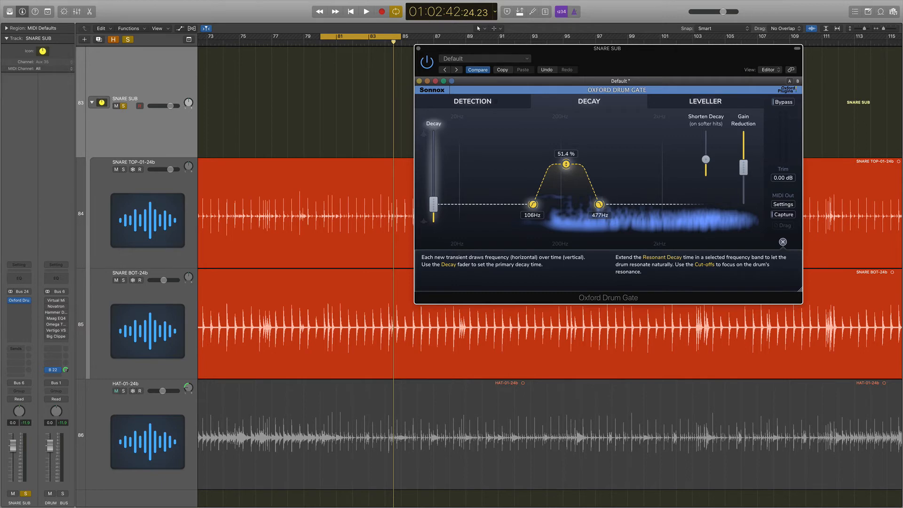
{"action": "left_click_drag", "start_coordinate": [566, 164], "coordinate": [565, 142]}
Step: Set the SNARE SUB gate's primary decay to 26.2 % and its gain reduction to -15.7 dB during playback
{"action": "key", "text": "space"}
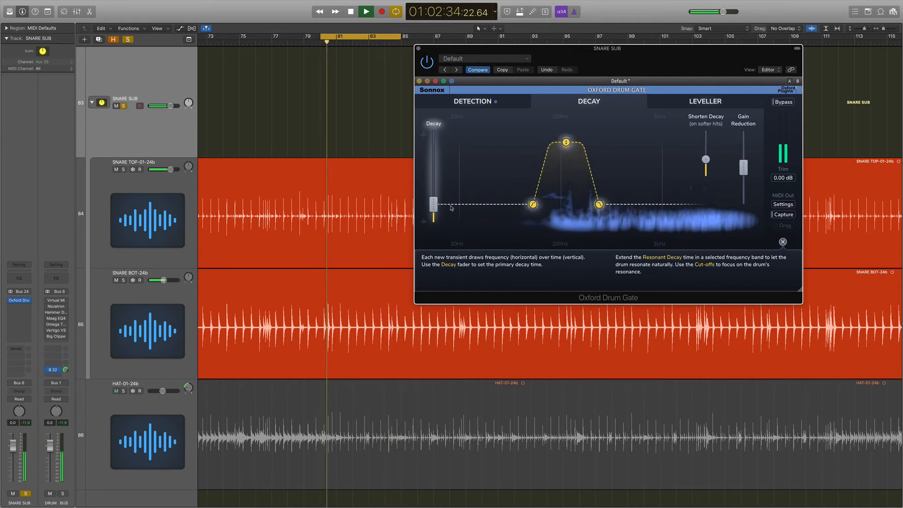
{"action": "mouse_move", "coordinate": [435, 206]}
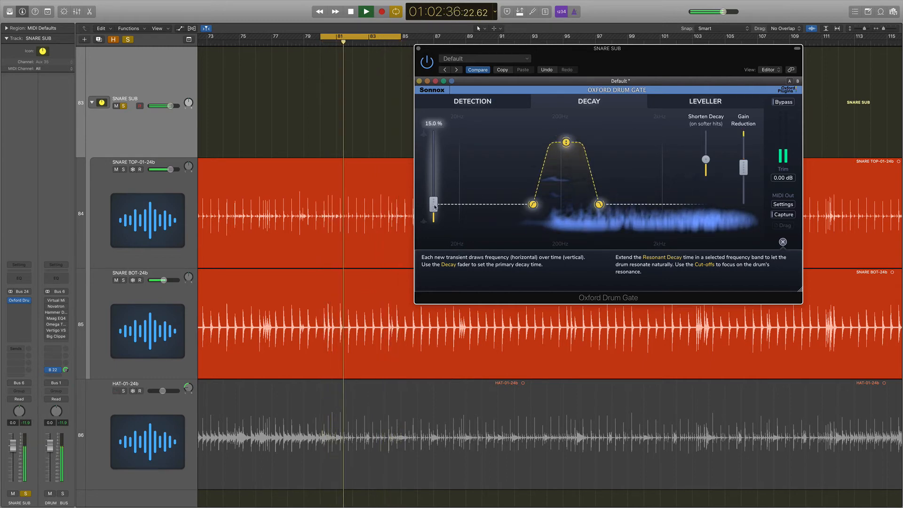
{"action": "left_click_drag", "start_coordinate": [434, 206], "coordinate": [434, 197]}
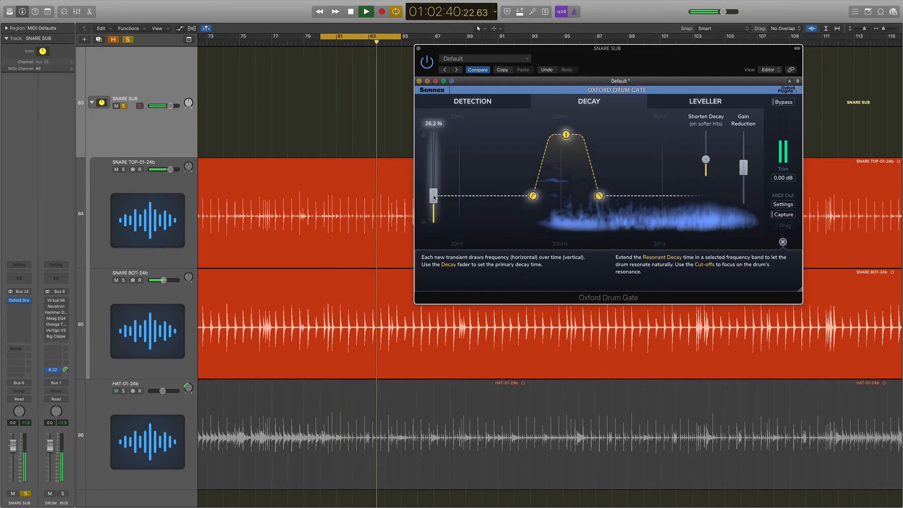
{"action": "mouse_move", "coordinate": [744, 168]}
{"action": "left_click_drag", "start_coordinate": [745, 167], "coordinate": [743, 149]}
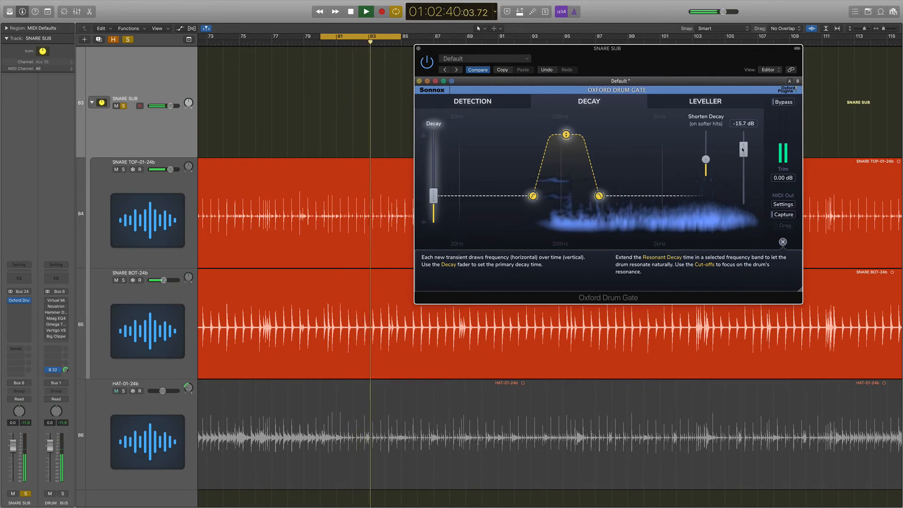
Step: Compare the soloed snare with its gate bypassed and active, and close the gate window
{"action": "left_click", "coordinate": [781, 102]}
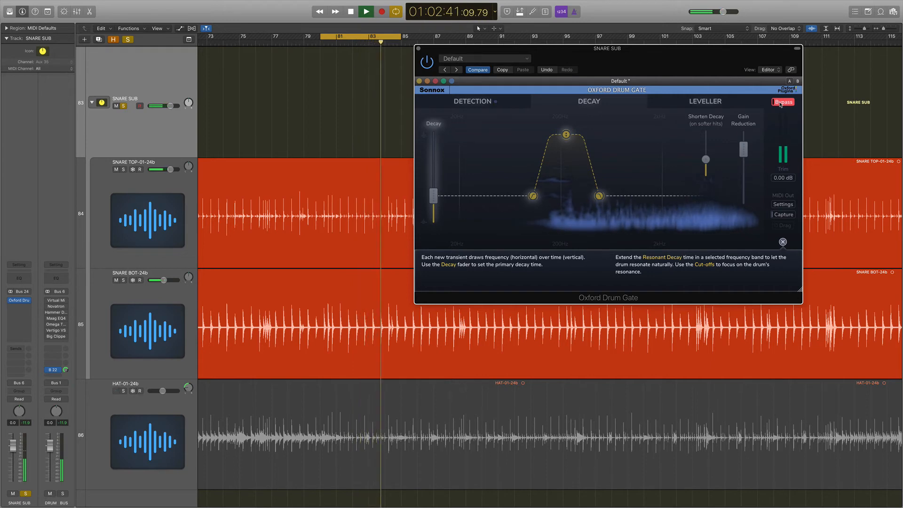
{"action": "left_click", "coordinate": [780, 102]}
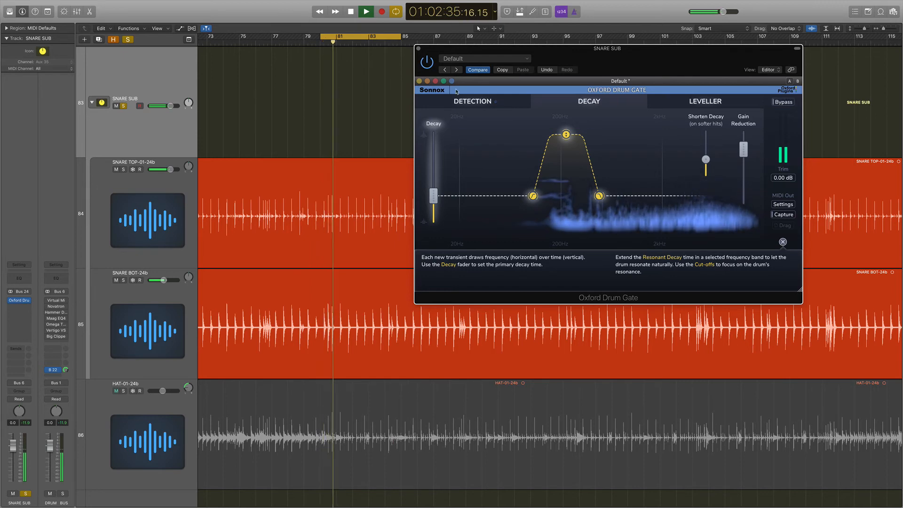
{"action": "key", "text": "space"}
{"action": "left_click", "coordinate": [418, 48]}
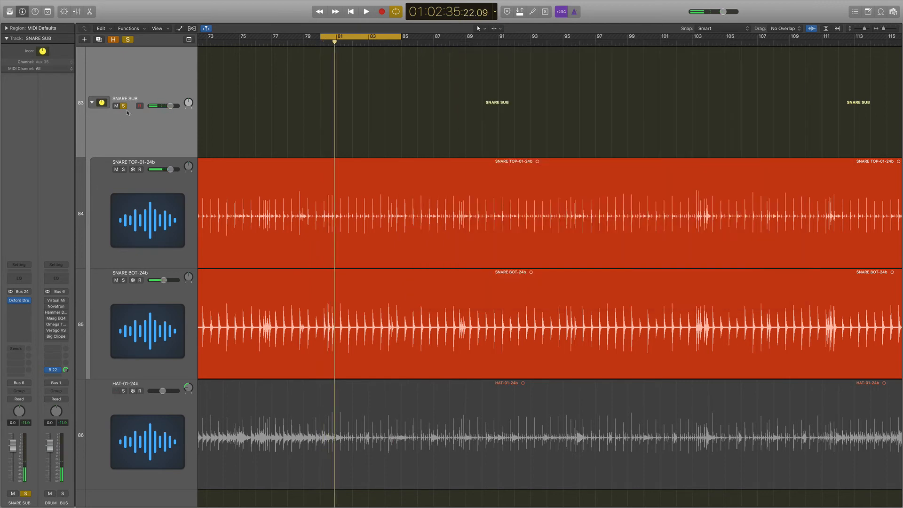
Step: Enable the soloed KICK SUB channel's gate with Kick matching, and lower its open threshold while playing the cycle range
{"action": "scroll", "coordinate": [125, 109], "scroll_direction": "up", "scroll_amount": 10}
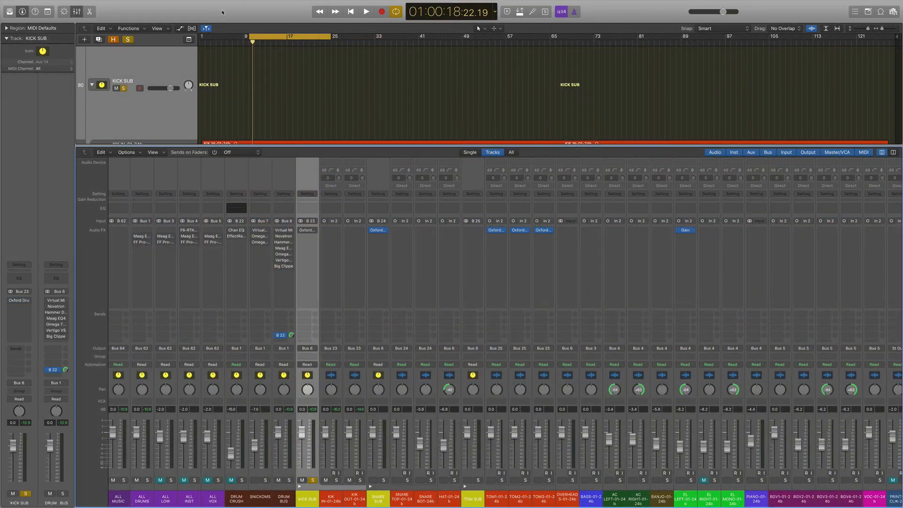
{"action": "key", "text": "space"}
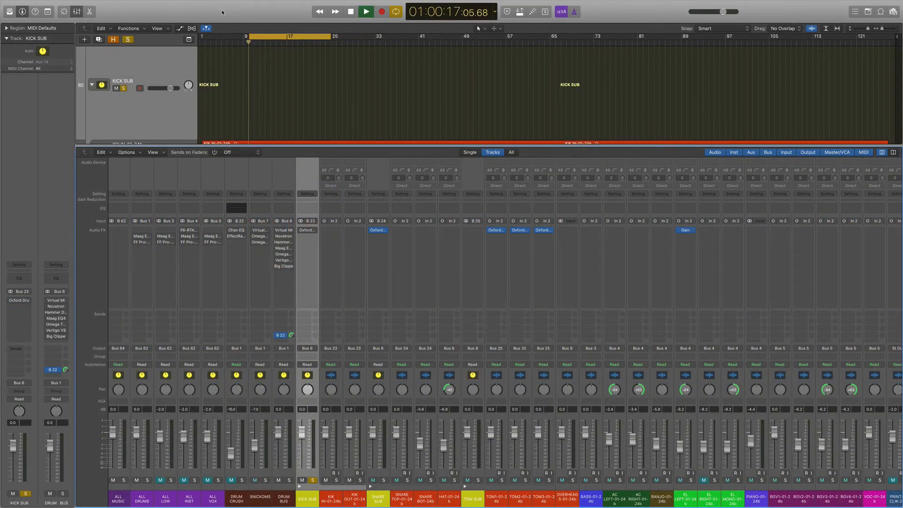
{"action": "left_click", "coordinate": [306, 230]}
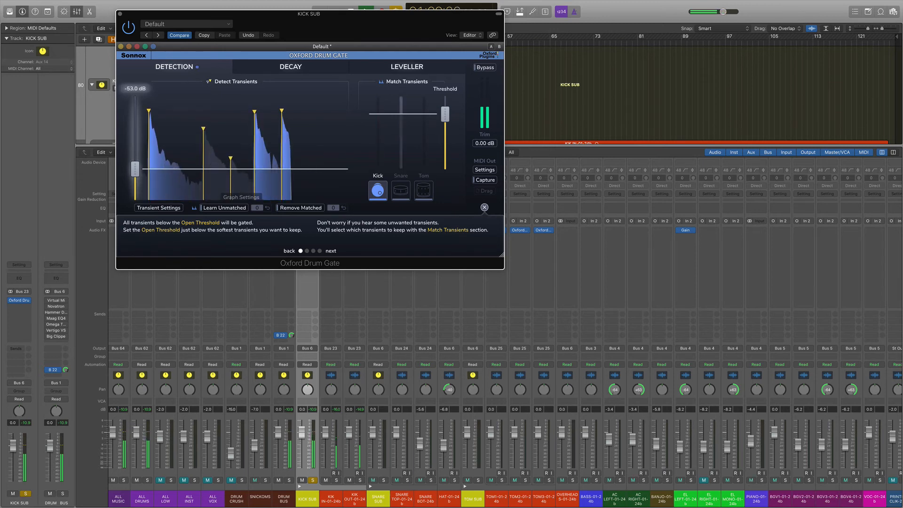
{"action": "left_click_drag", "start_coordinate": [135, 168], "coordinate": [135, 186]}
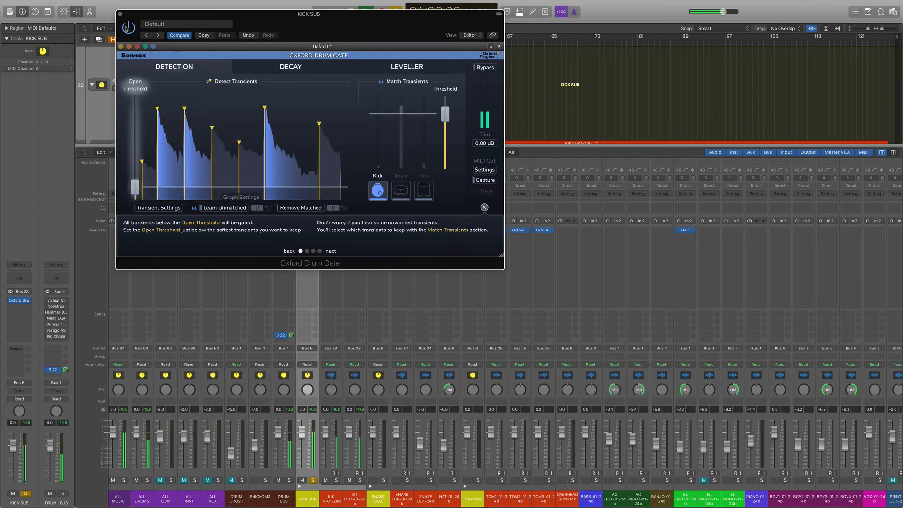
Step: Lengthen the KICK SUB gate's primary decay slightly, and set its resonant decay to 65.8 % between 20 Hz and 200 Hz
{"action": "left_click", "coordinate": [285, 67]}
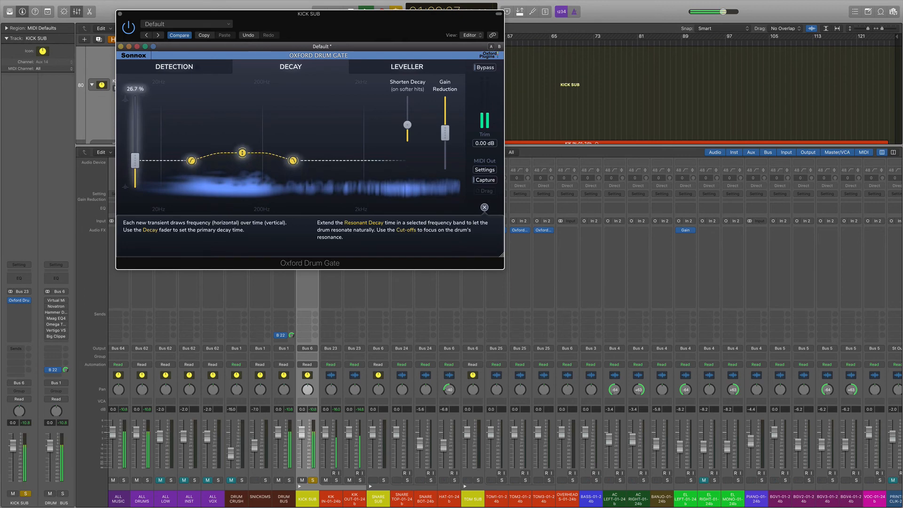
{"action": "left_click_drag", "start_coordinate": [135, 160], "coordinate": [135, 158]}
{"action": "left_click_drag", "start_coordinate": [242, 151], "coordinate": [212, 107]}
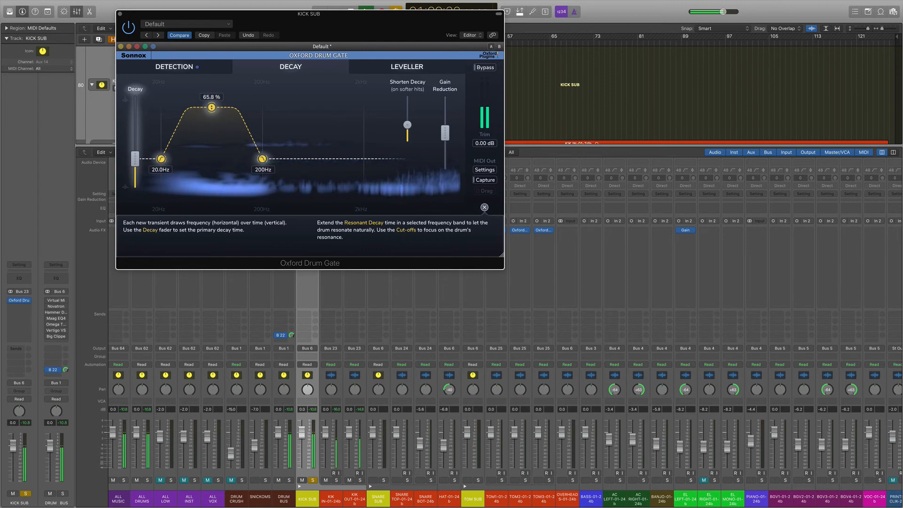
Step: Compare the soloed kick with its gate bypassed and active, and close the gate window
{"action": "left_click", "coordinate": [486, 68]}
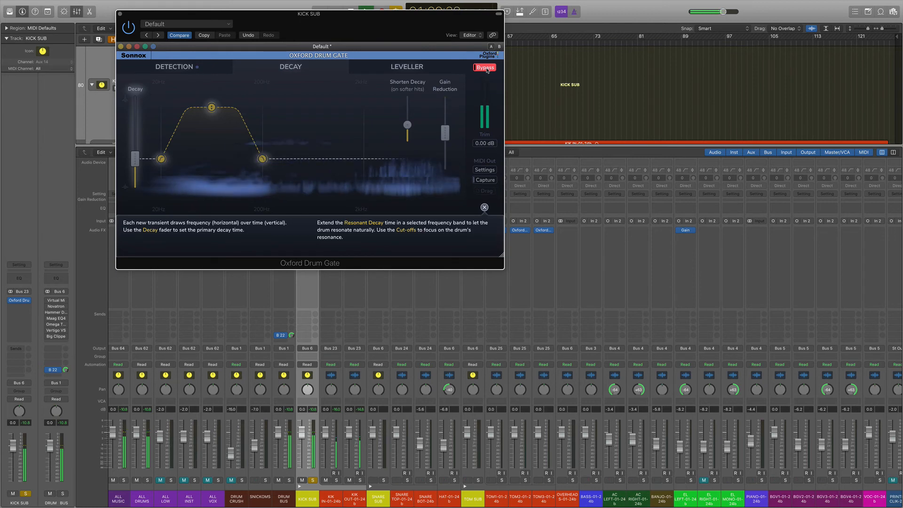
{"action": "left_click", "coordinate": [486, 68]}
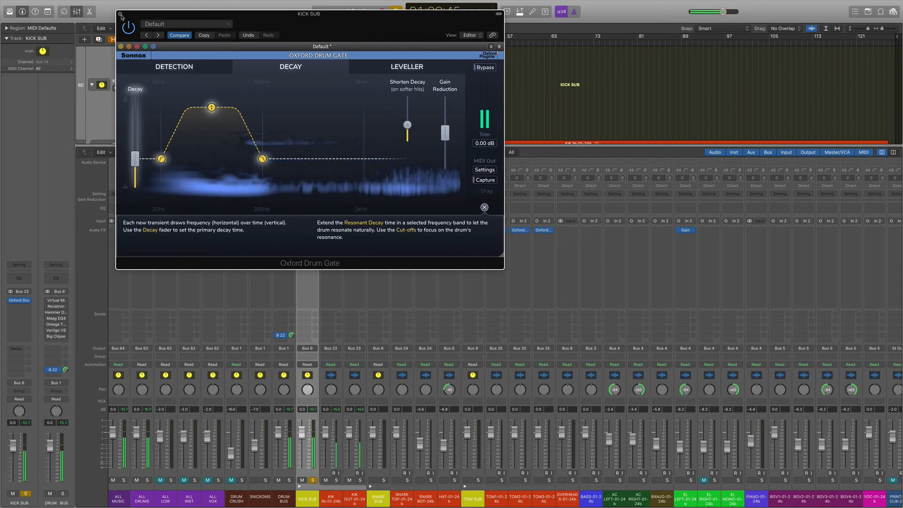
{"action": "left_click", "coordinate": [120, 15]}
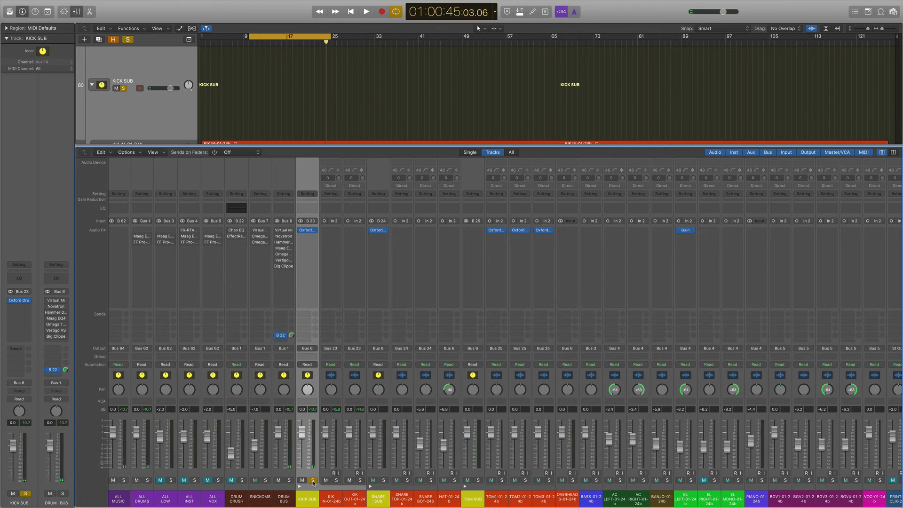
Step: Unsolo KICK SUB, select the channels from KICK SUB to TOM3, and compare the mix with all their gates bypassed and active
{"action": "left_click_drag", "start_coordinate": [311, 377], "coordinate": [545, 385]}
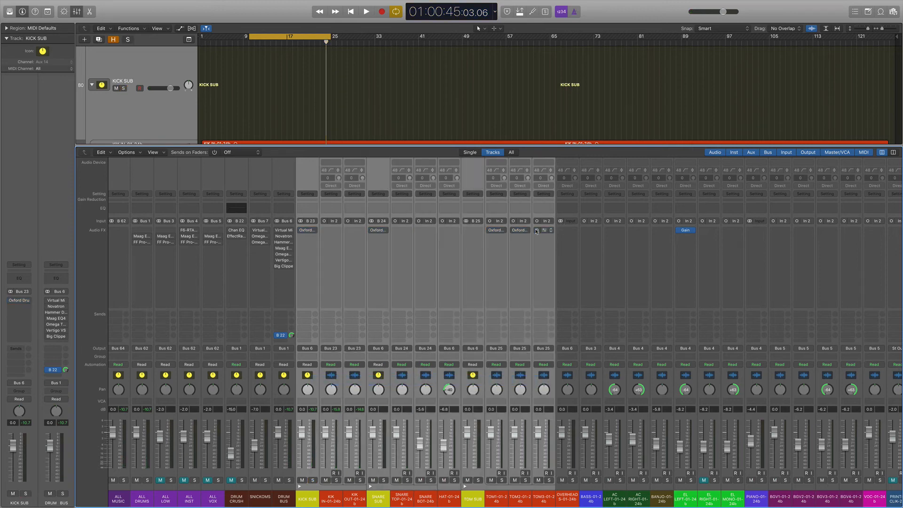
{"action": "key", "text": "space"}
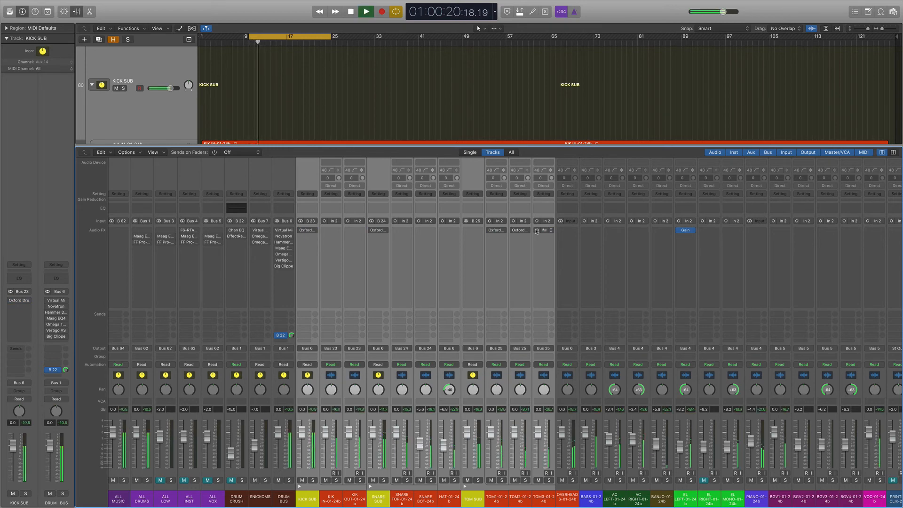
{"action": "left_click", "coordinate": [537, 230]}
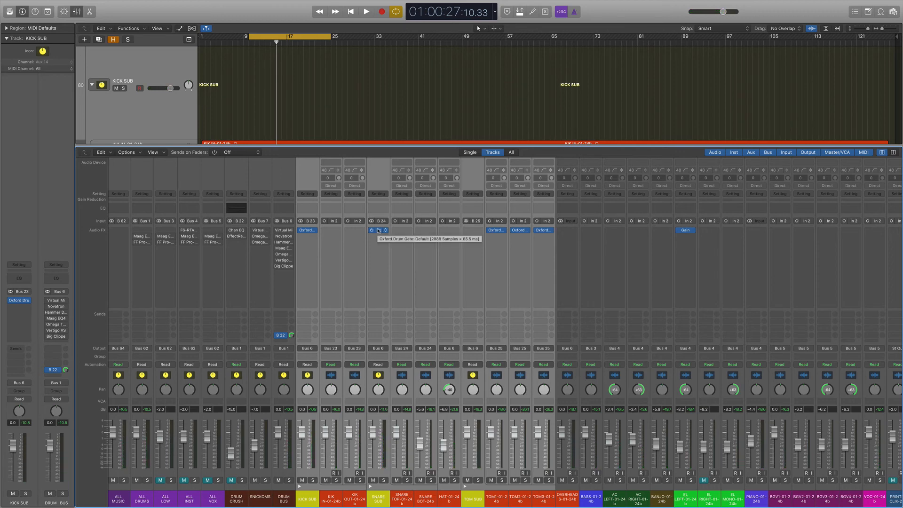
Step: Compare the full mix with the SNARE SUB gate bypassed and active during playback
{"action": "left_click", "coordinate": [379, 230]}
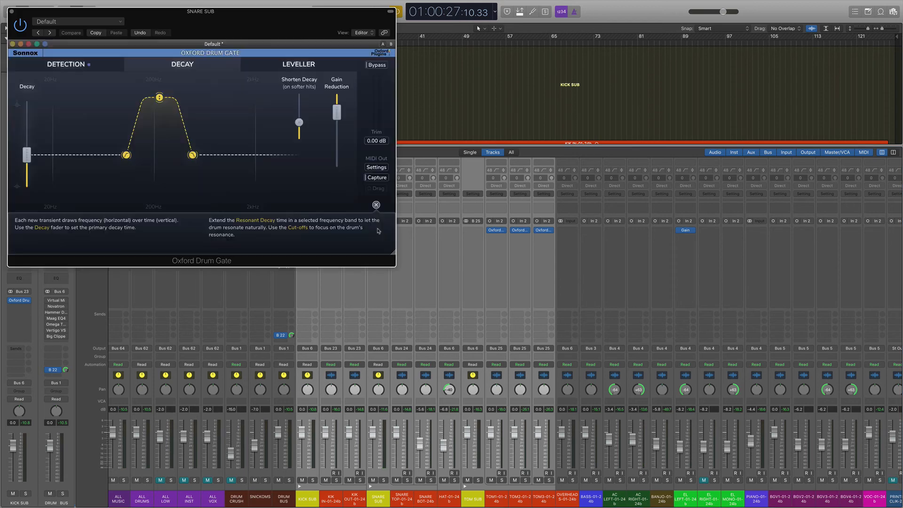
{"action": "left_click", "coordinate": [376, 66]}
{"action": "key", "text": "space"}
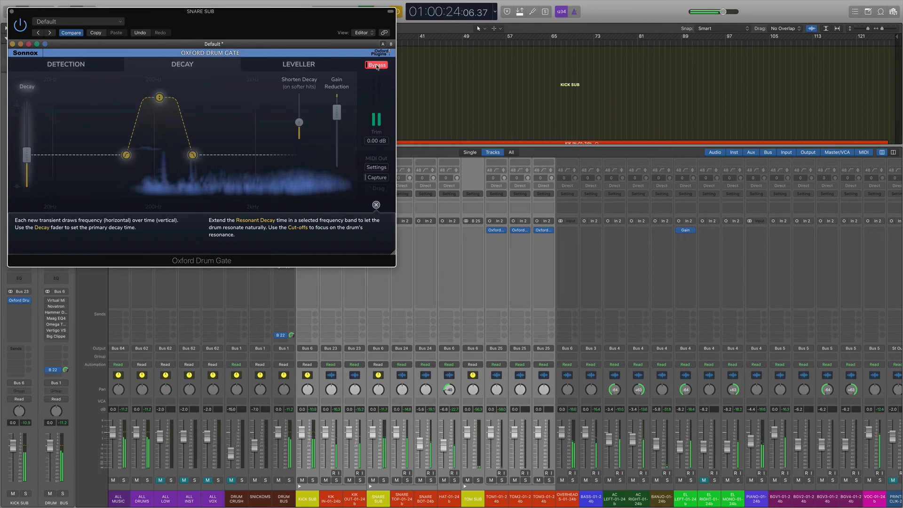
{"action": "left_click", "coordinate": [376, 65]}
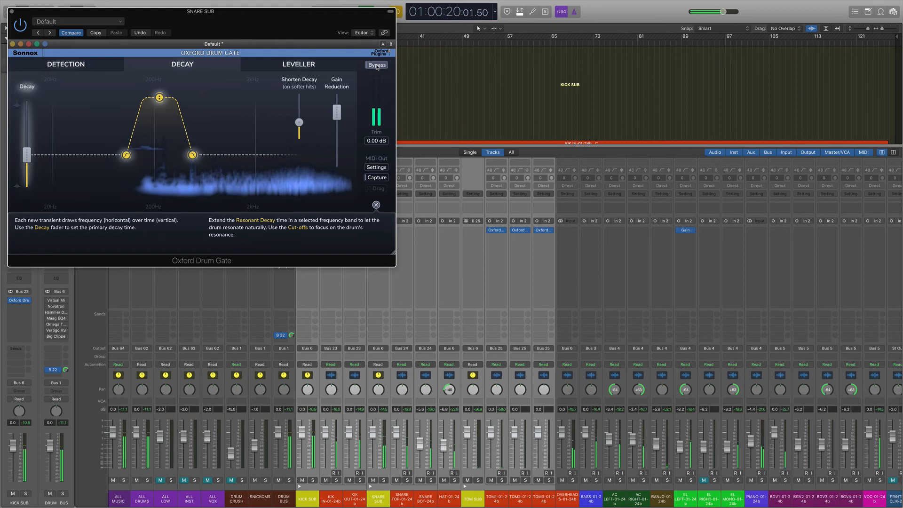
Step: Lengthen the SNARE SUB gate's primary decay and compare the playing mix with the gate bypassed and active
{"action": "left_click_drag", "start_coordinate": [42, 155], "coordinate": [41, 135]}
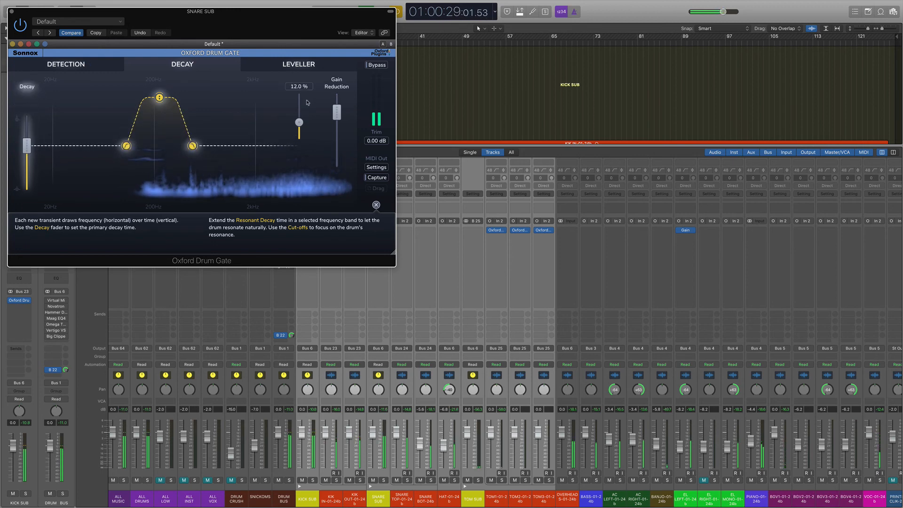
{"action": "left_click", "coordinate": [376, 65]}
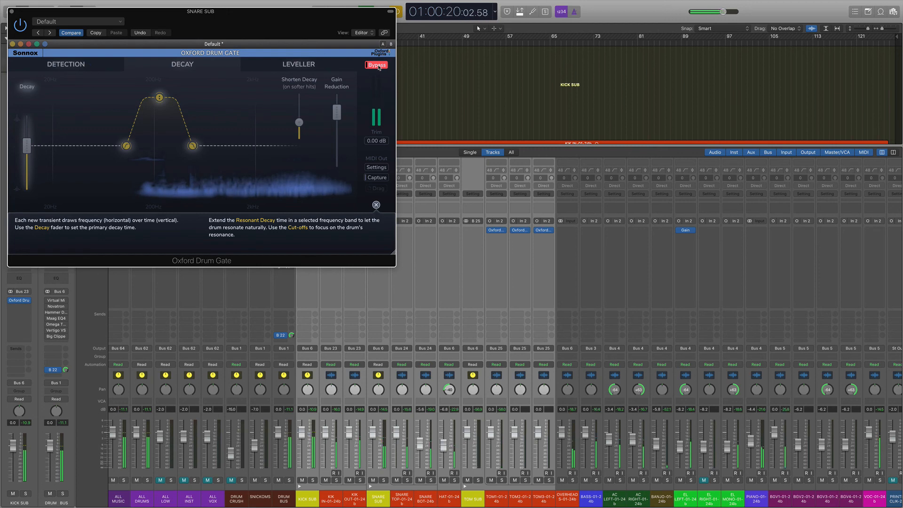
{"action": "left_click", "coordinate": [378, 65]}
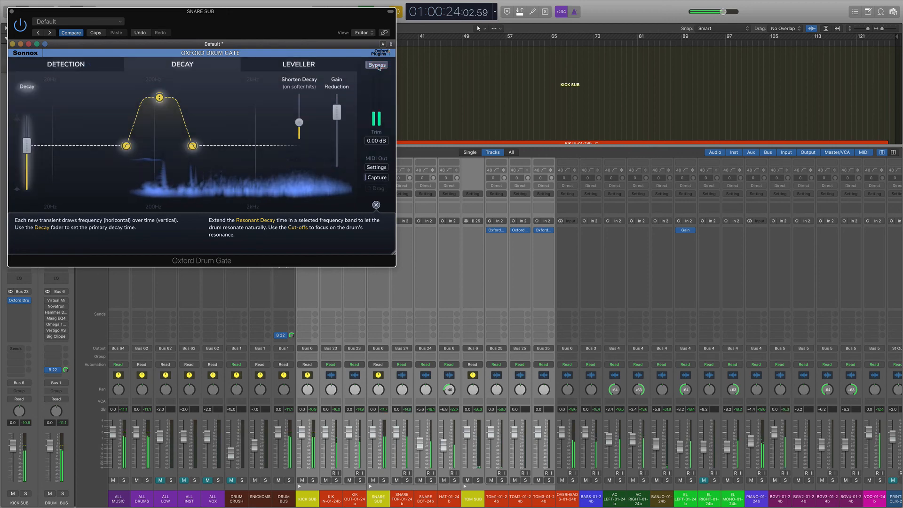
Step: Lengthen the SNARE SUB gate's primary decay slightly more, check it against bypass, and close the gate window
{"action": "mouse_move", "coordinate": [23, 146]}
{"action": "left_mouse_down"}
{"action": "mouse_move", "coordinate": [25, 129]}
{"action": "mouse_move", "coordinate": [26, 139]}
{"action": "left_mouse_up"}
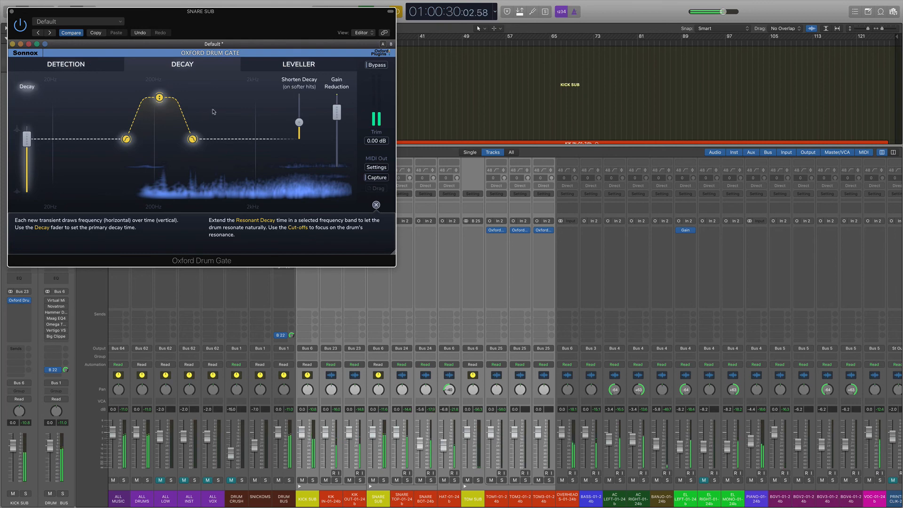
{"action": "left_click", "coordinate": [372, 69]}
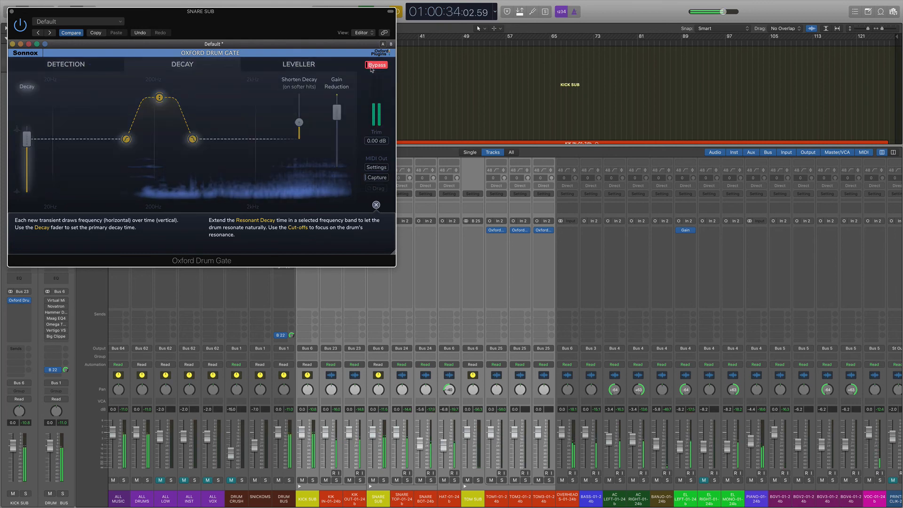
{"action": "left_click", "coordinate": [372, 66]}
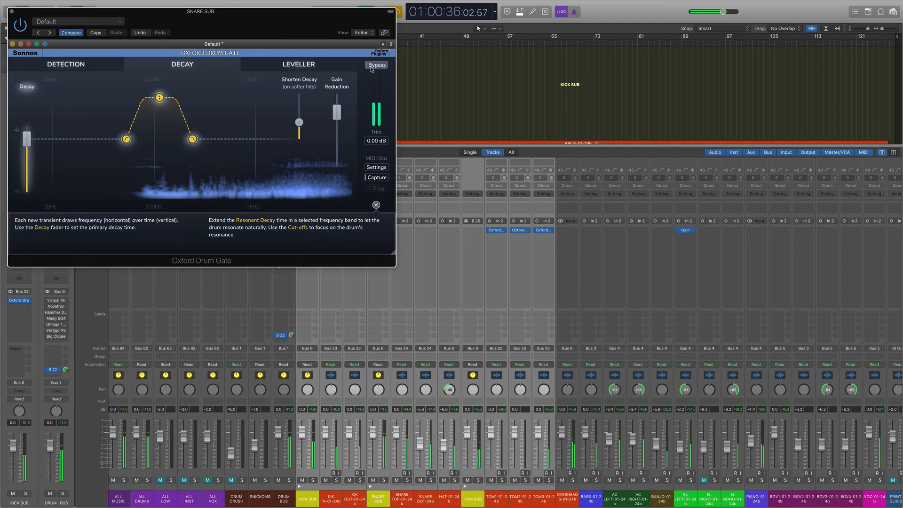
{"action": "key", "text": "space"}
{"action": "left_click", "coordinate": [12, 11]}
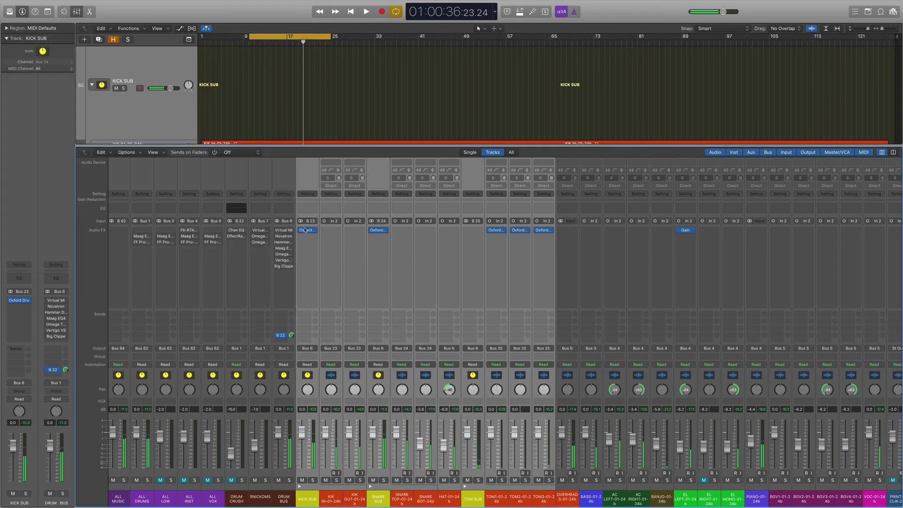
Step: Play the full mix and compare it with all the selected kick, snare and tom gates bypassed and active
{"action": "key", "text": "space"}
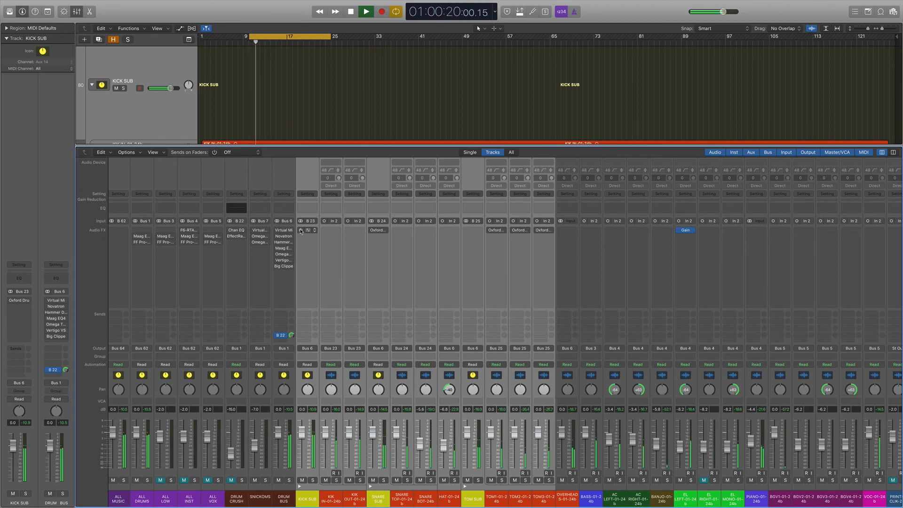
{"action": "left_click", "coordinate": [301, 230]}
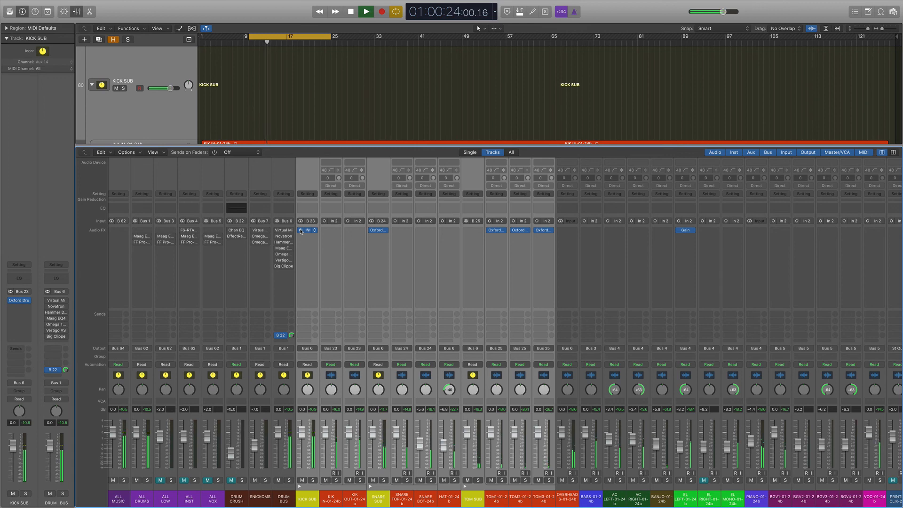
{"action": "key", "text": "space"}
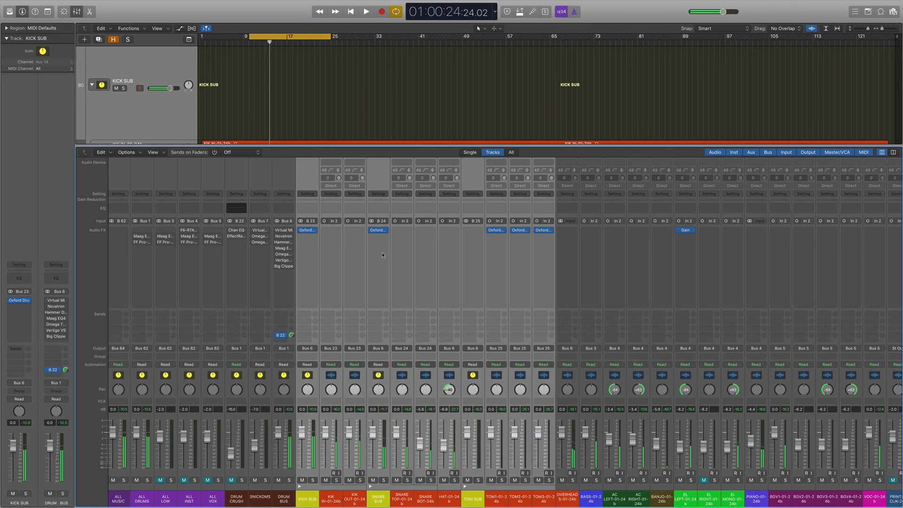
Step: Solo TOM SUB, compare TOM1 to TOM3 with their gates bypassed and active, leave the gates bypassed, and unsolo TOM SUB
{"action": "left_click", "coordinate": [500, 380]}
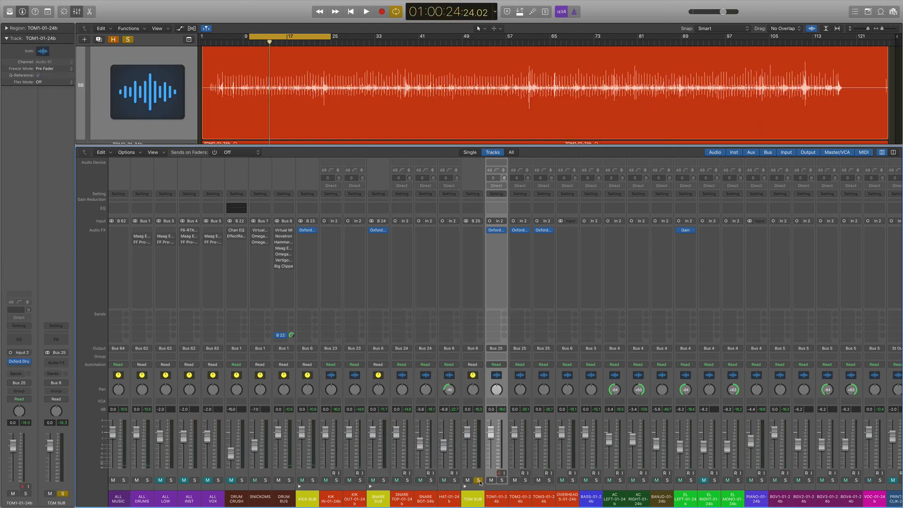
{"action": "left_click_drag", "start_coordinate": [501, 374], "coordinate": [541, 372]}
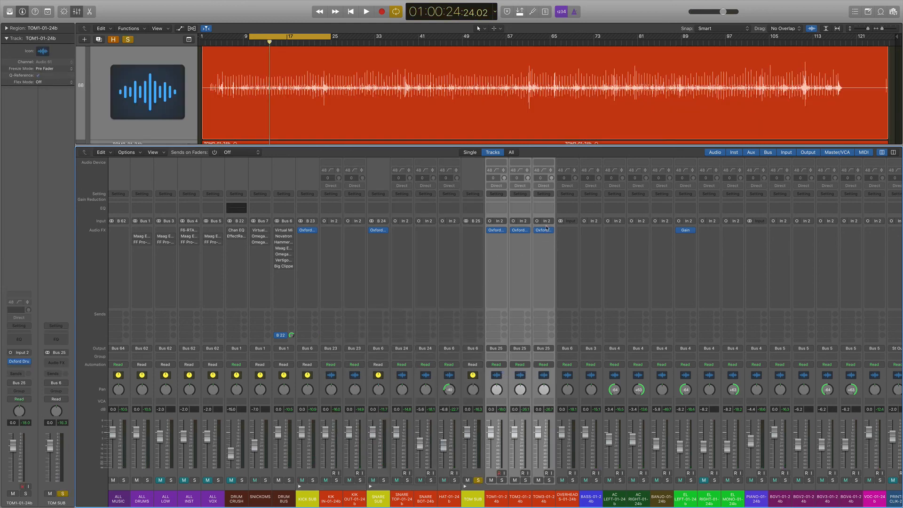
{"action": "key", "text": "space"}
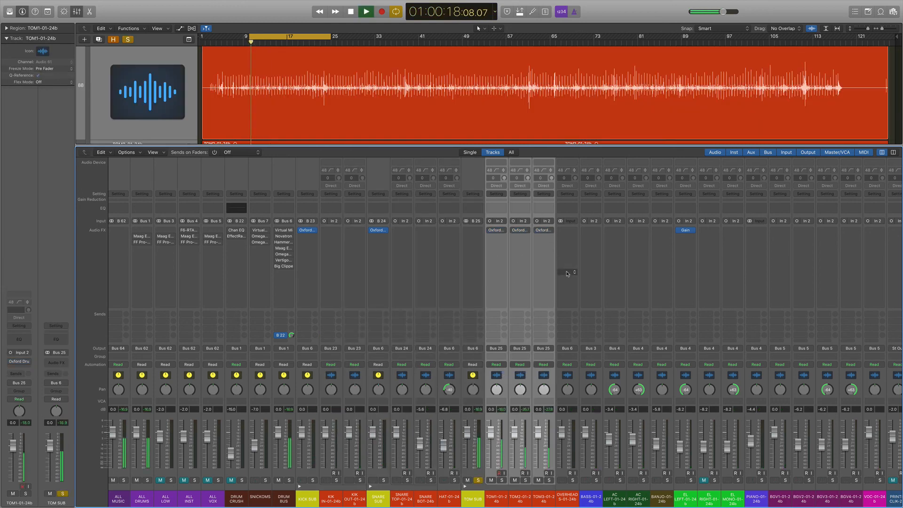
{"action": "left_click", "coordinate": [489, 230]}
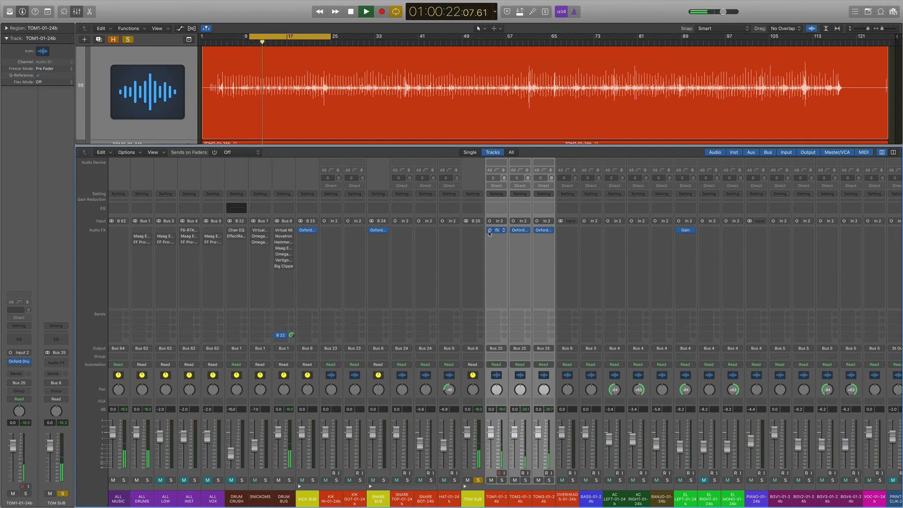
{"action": "key", "text": "space"}
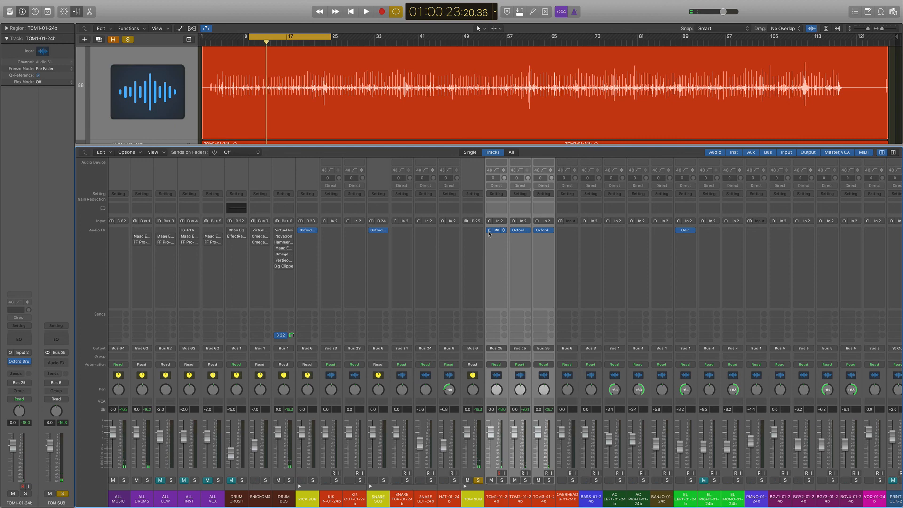
{"action": "left_click", "coordinate": [490, 230]}
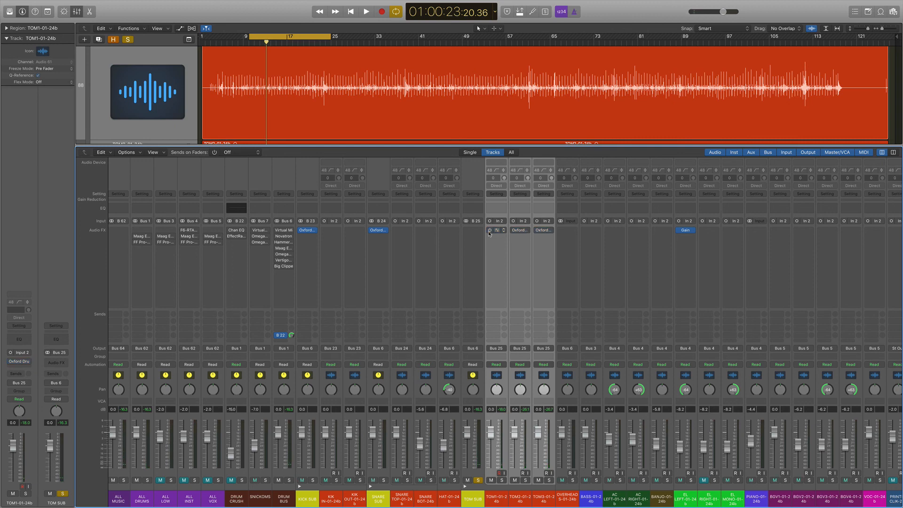
{"action": "left_click", "coordinate": [478, 480]}
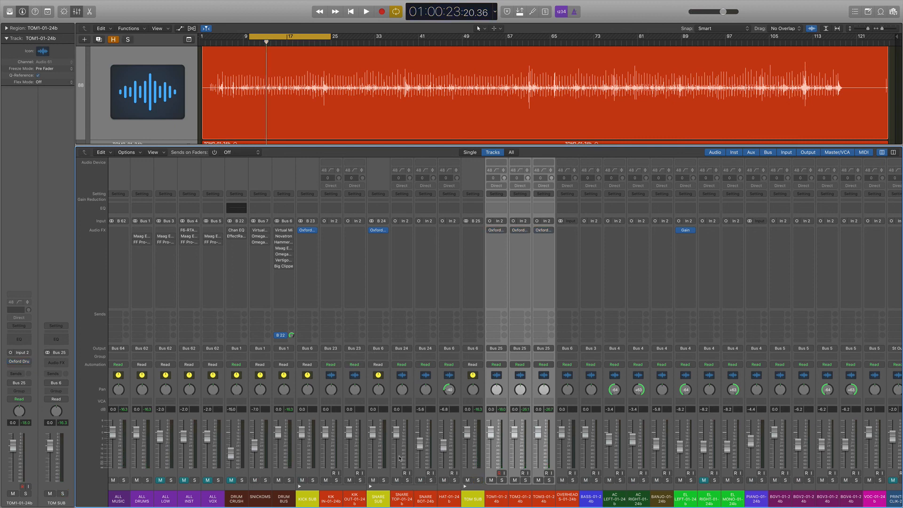
Step: Select the SNARE SUB channel, reactivate the gates on TOM1 to TOM3, and view the snare, hat and tom waveforms with the mixer hidden
{"action": "left_click", "coordinate": [384, 379]}
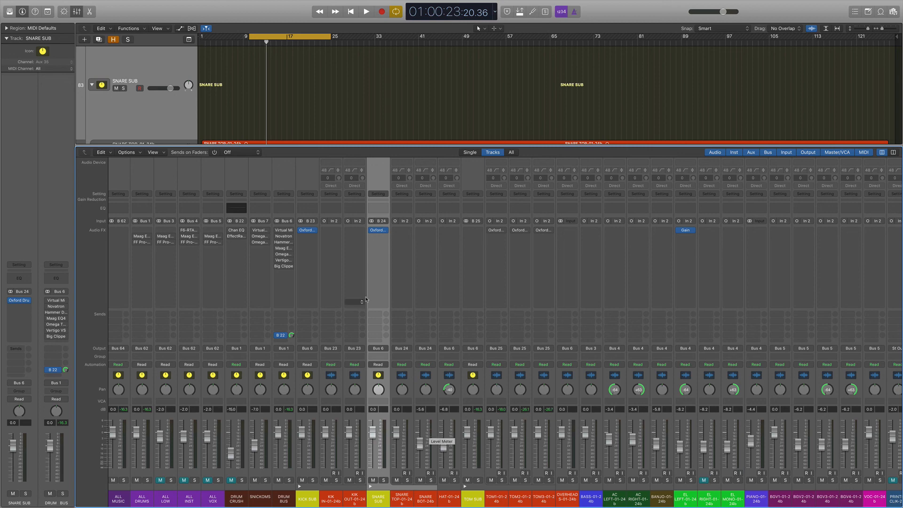
{"action": "left_click_drag", "start_coordinate": [490, 230], "coordinate": [538, 230]}
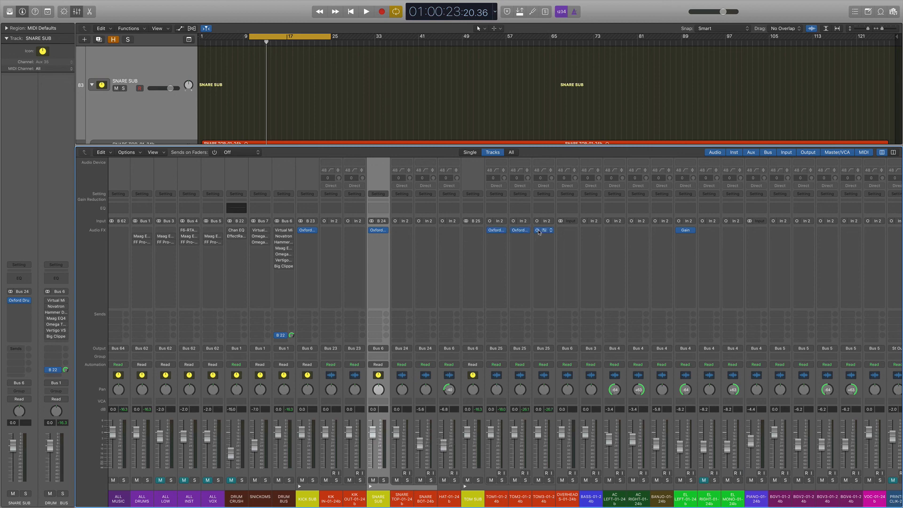
{"action": "key", "text": "x"}
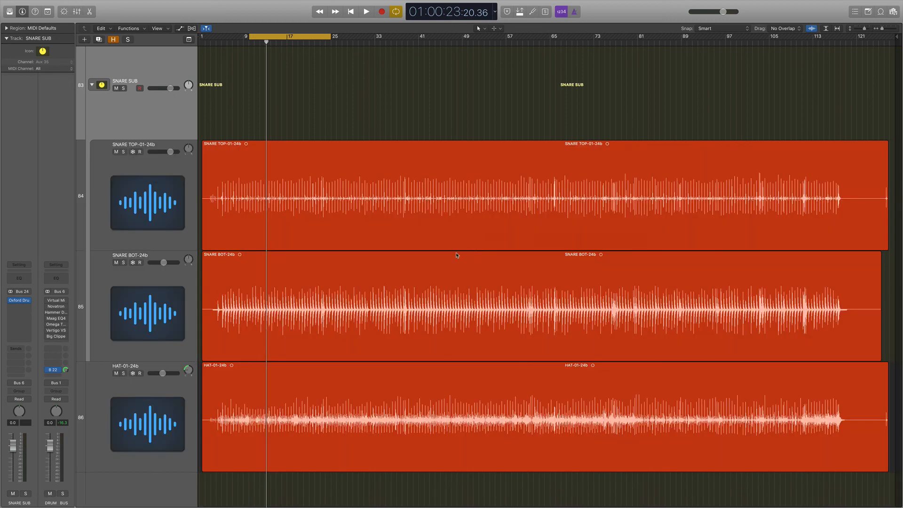
{"action": "scroll", "coordinate": [456, 255], "scroll_direction": "down", "scroll_amount": 10}
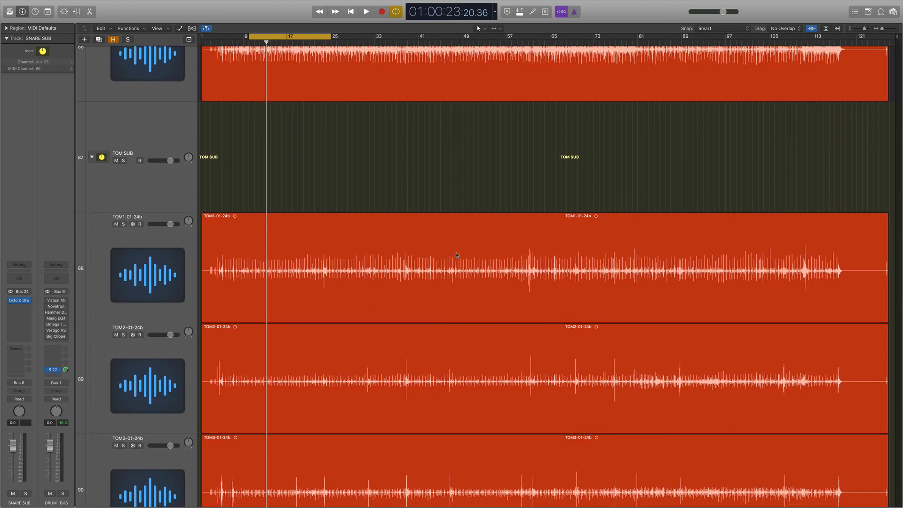
{"action": "key", "text": "x"}
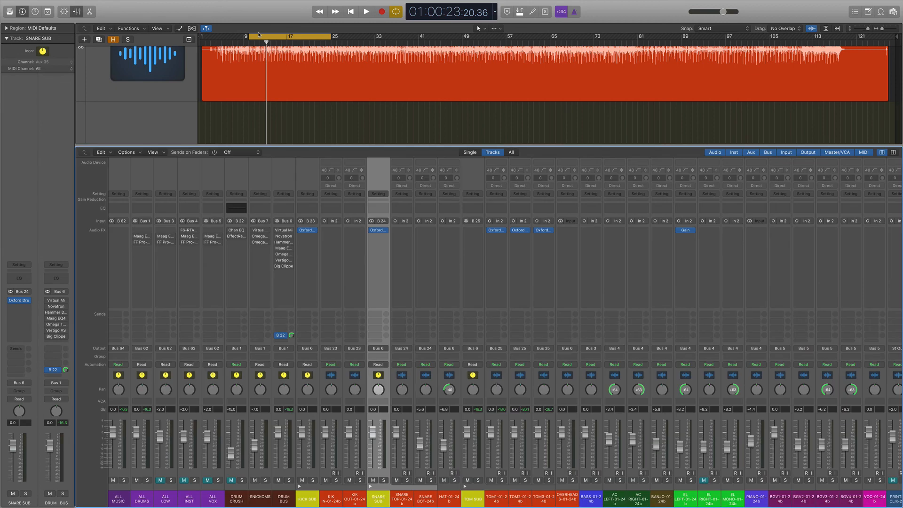